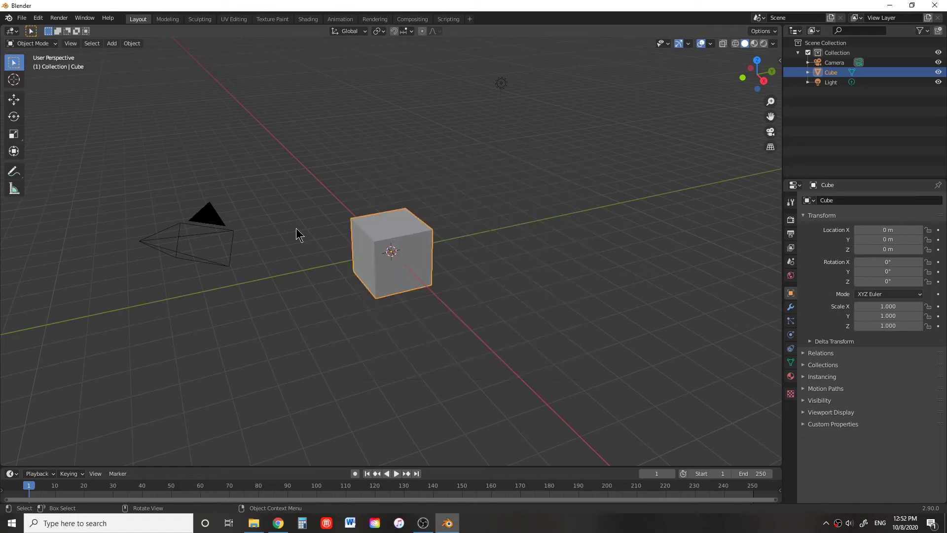
Delete the default cube and light and add the VFX Motion Tracking workspace
{"action": "left_click_drag", "start_coordinate": [596, 315], "coordinate": [357, 69]}
{"action": "key", "text": "Delete"}
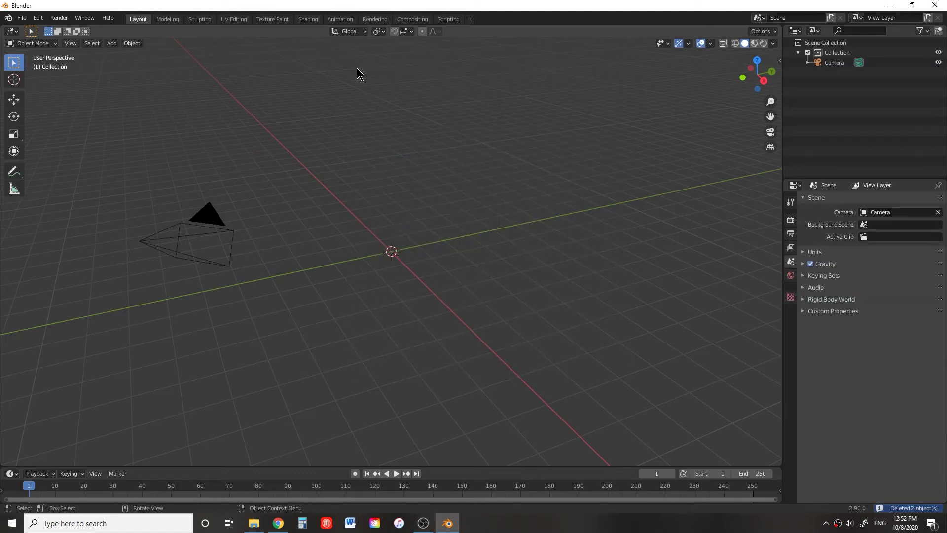
{"action": "left_click", "coordinate": [470, 19]}
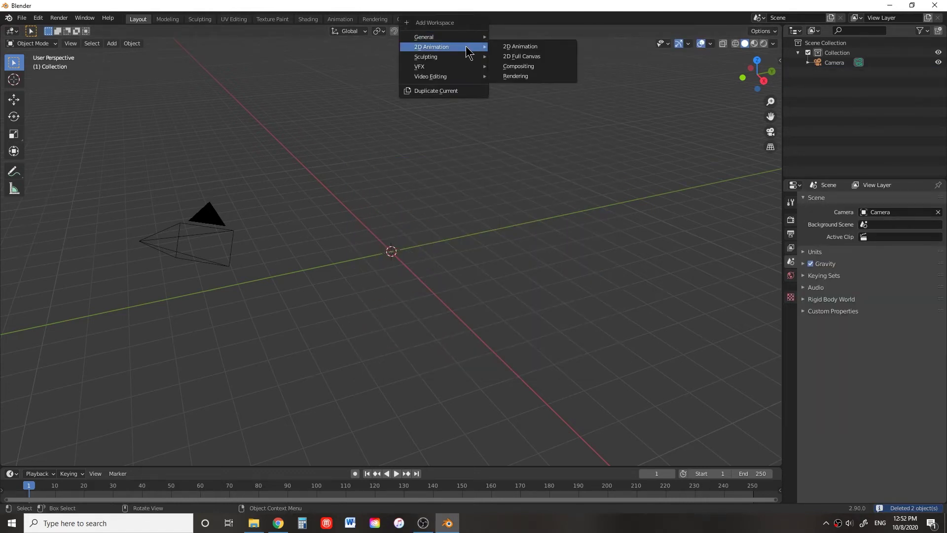
{"action": "mouse_move", "coordinate": [462, 67]}
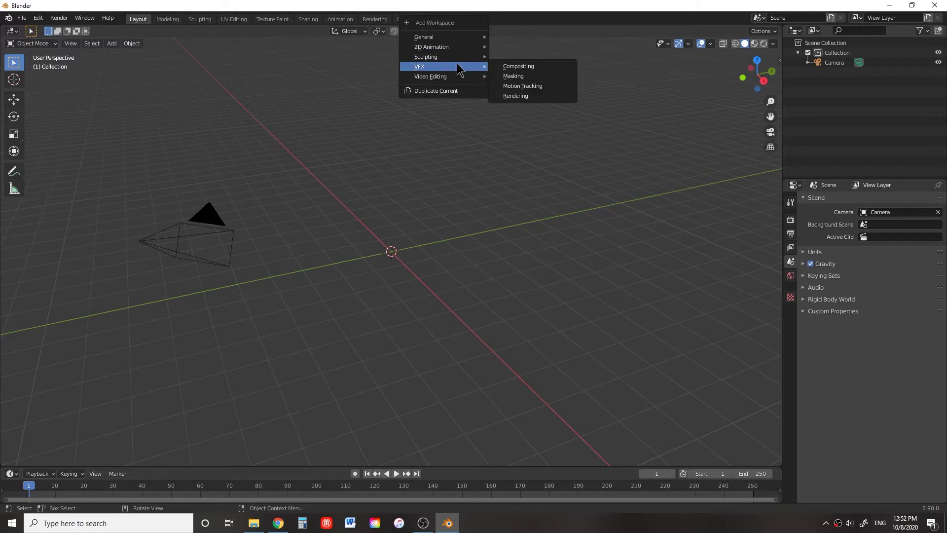
{"action": "left_click", "coordinate": [538, 87]}
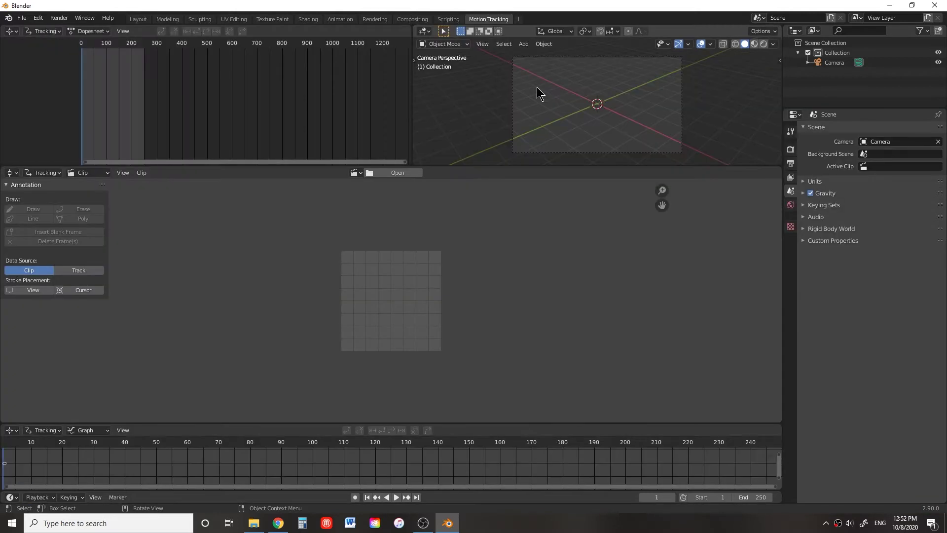
Load E:\YouTube\Tracking Tutorial\IMG_0362.MOV into the clip editor
{"action": "left_click", "coordinate": [394, 173]}
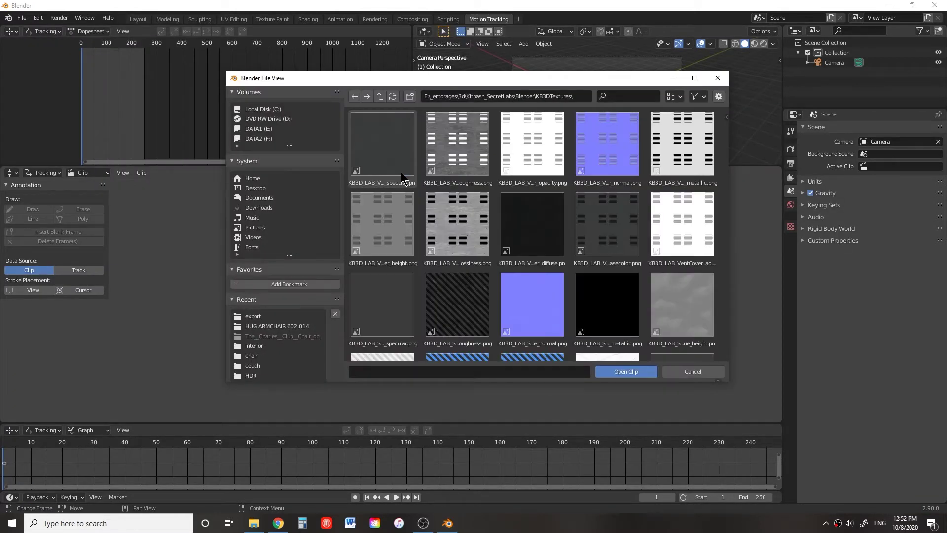
{"action": "left_click", "coordinate": [267, 129]}
{"action": "double_click", "coordinate": [533, 152]}
{"action": "double_click", "coordinate": [461, 147]}
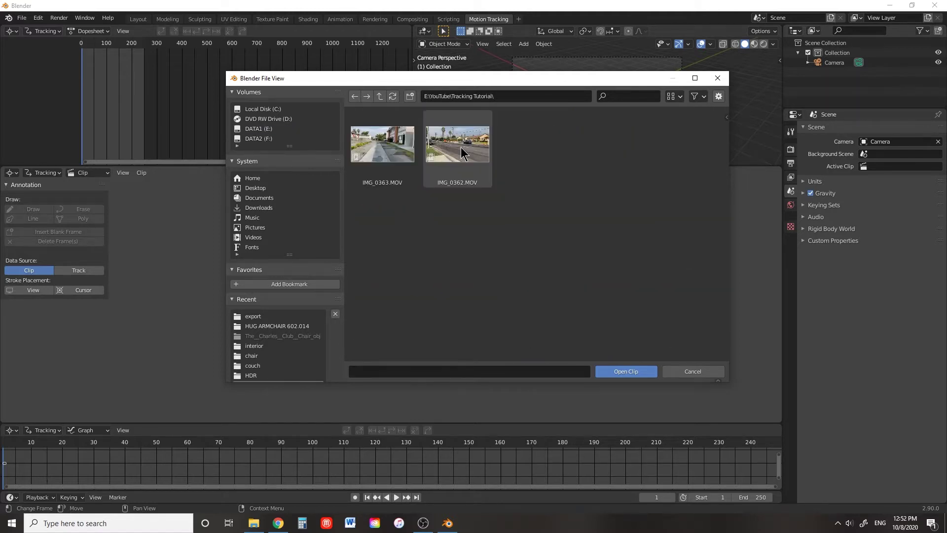
{"action": "left_click", "coordinate": [461, 147]}
{"action": "left_click", "coordinate": [634, 374]}
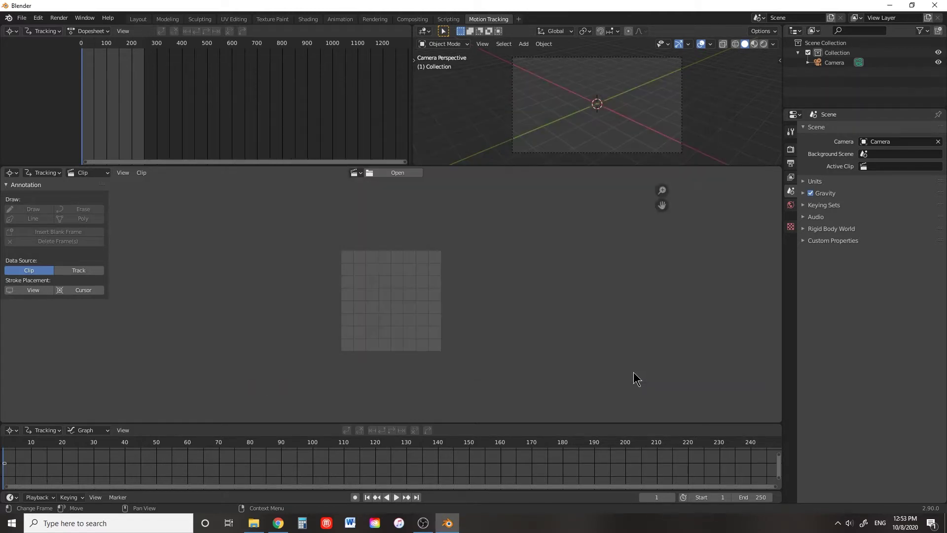
{"action": "scroll", "coordinate": [405, 298], "scroll_direction": "down", "scroll_amount": 5}
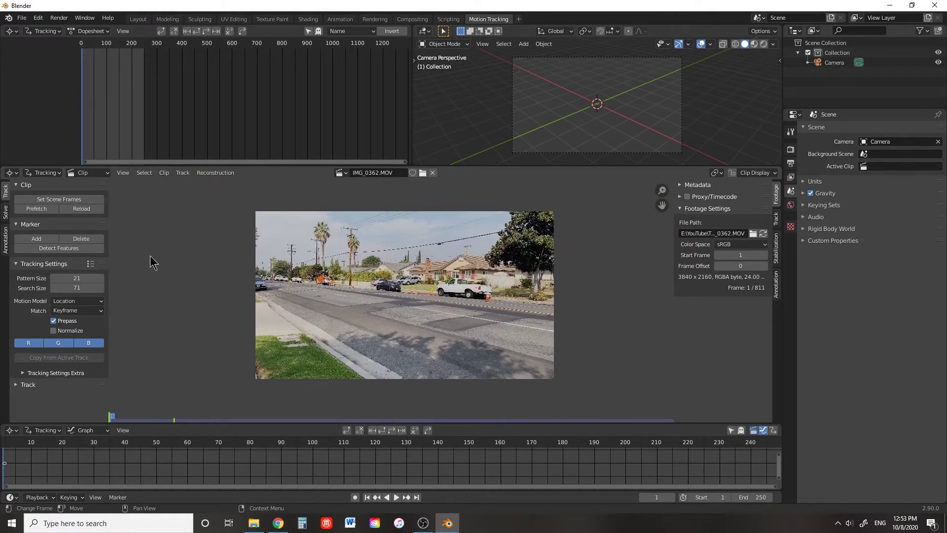
Prefetch the clip, detect features and track the markers forward
{"action": "left_click", "coordinate": [39, 209]}
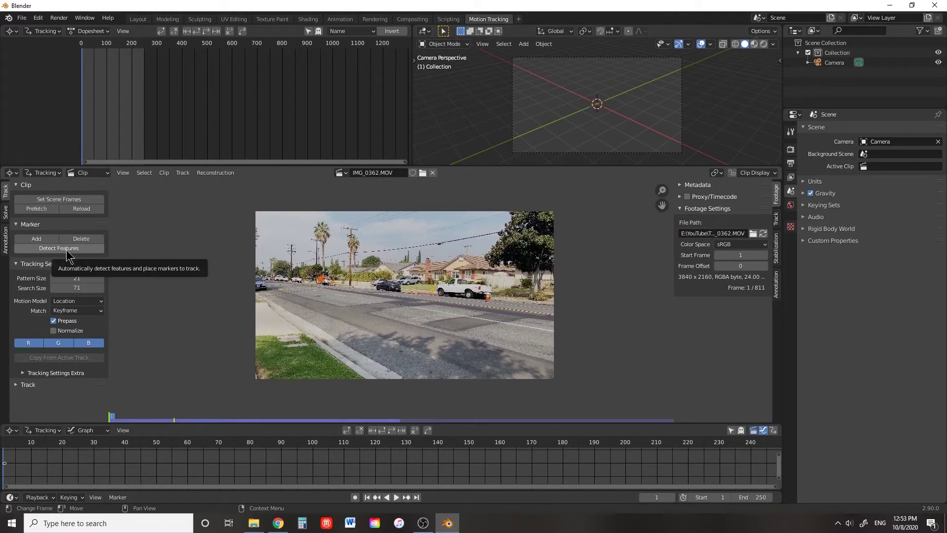
{"action": "left_click", "coordinate": [67, 249]}
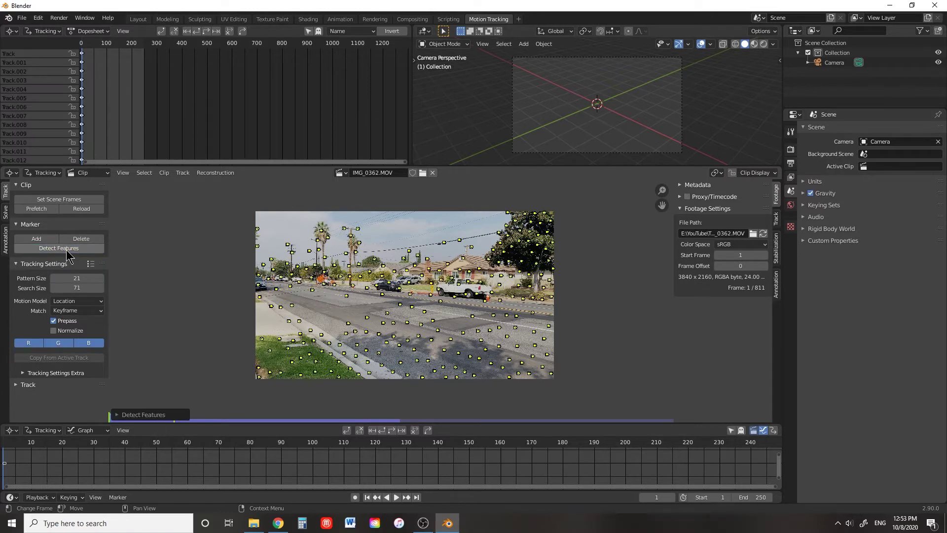
{"action": "left_click", "coordinate": [393, 432]}
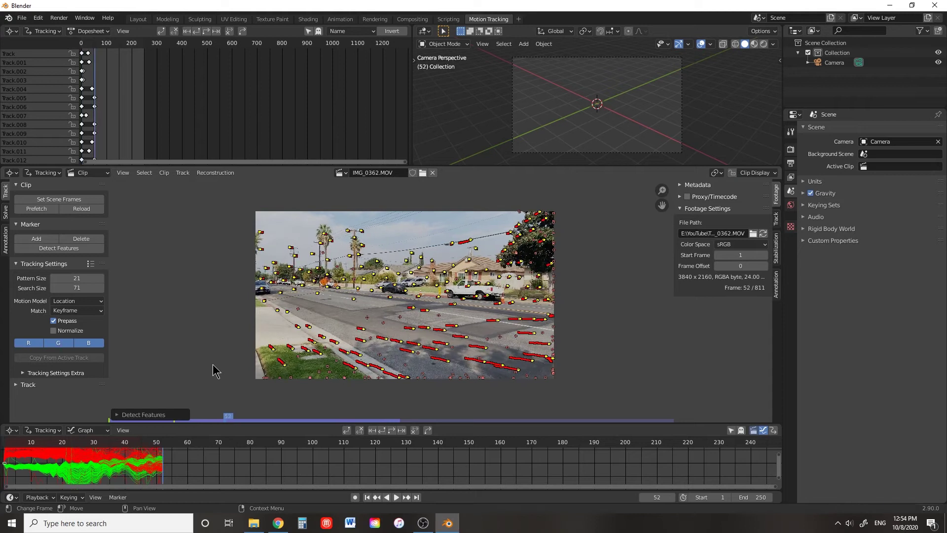
Detect more features, track forward again until frame 250, then detect features once more
{"action": "left_click", "coordinate": [64, 248]}
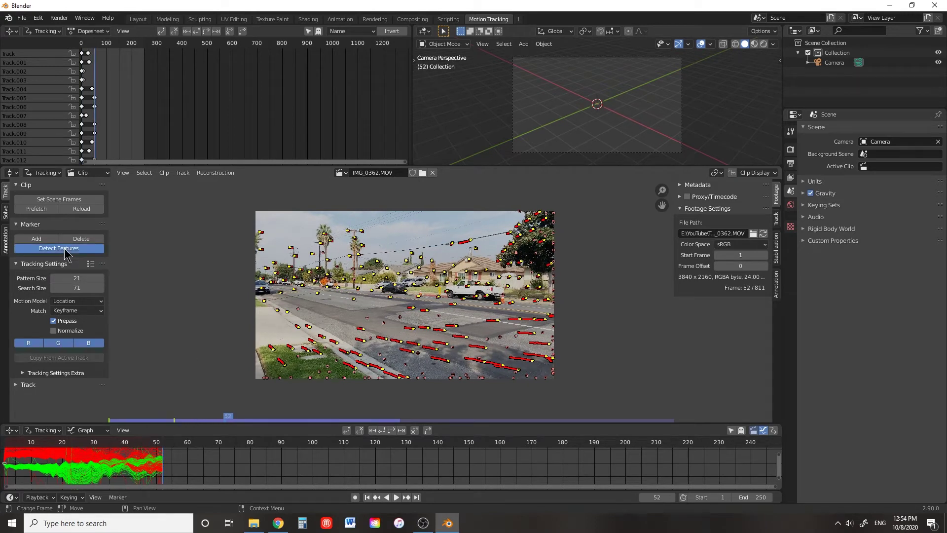
{"action": "left_click", "coordinate": [392, 431]}
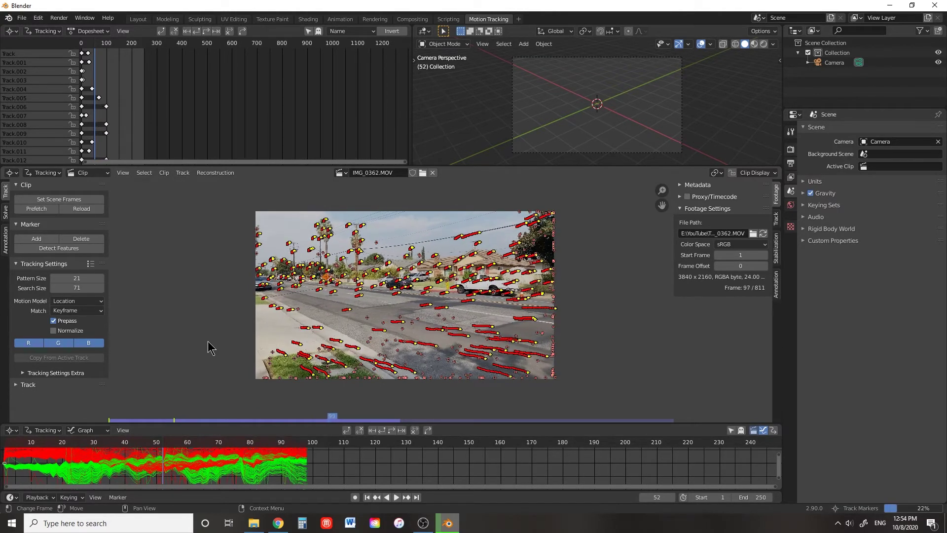
{"action": "key", "text": "Escape"}
{"action": "left_click", "coordinate": [64, 250]}
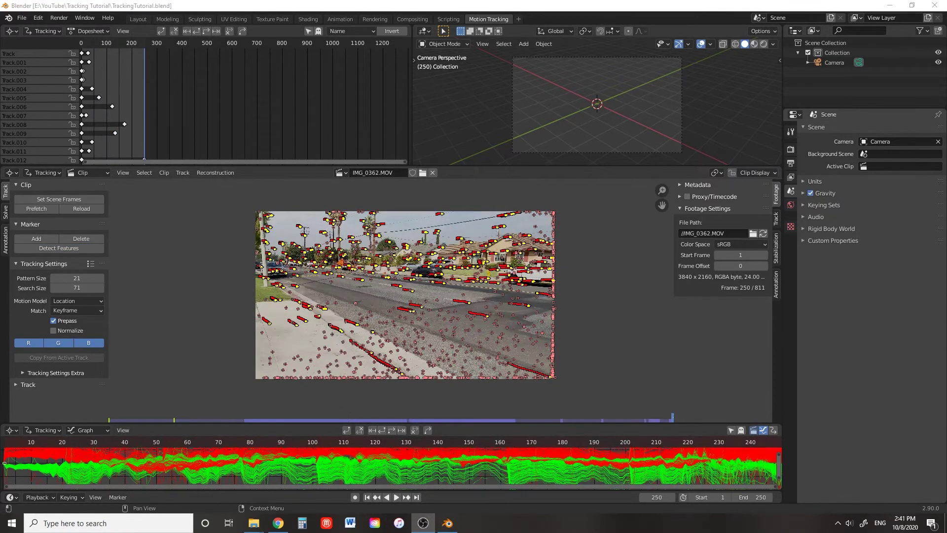
Select all tracks and solve the camera with Focal length, K1, K2 refinement for 3.88 px error
{"action": "left_click", "coordinate": [176, 272]}
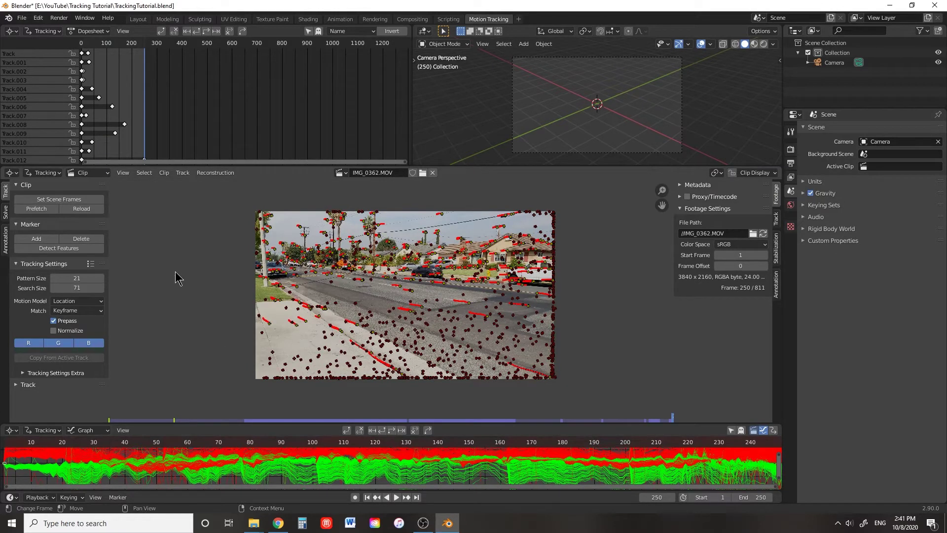
{"action": "key", "text": "a"}
{"action": "left_click", "coordinate": [6, 213]}
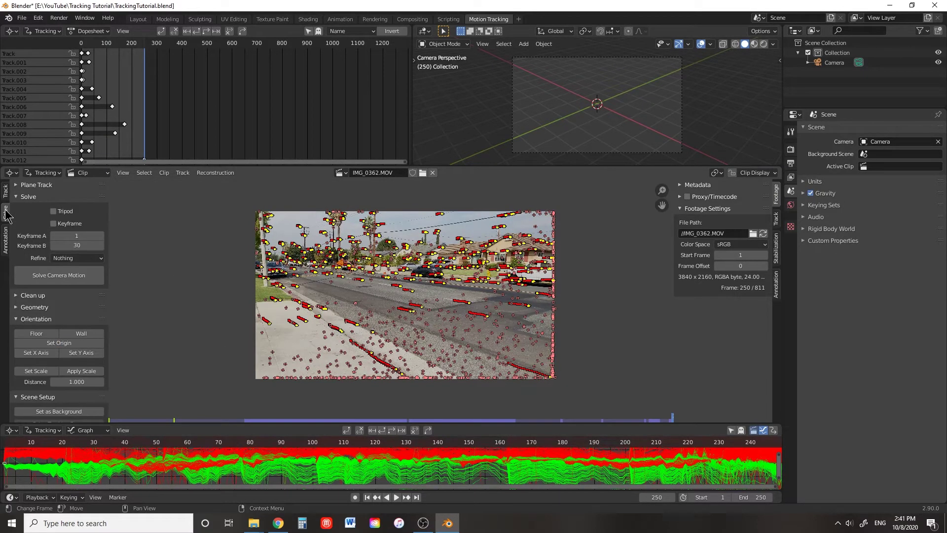
{"action": "left_click", "coordinate": [89, 258]}
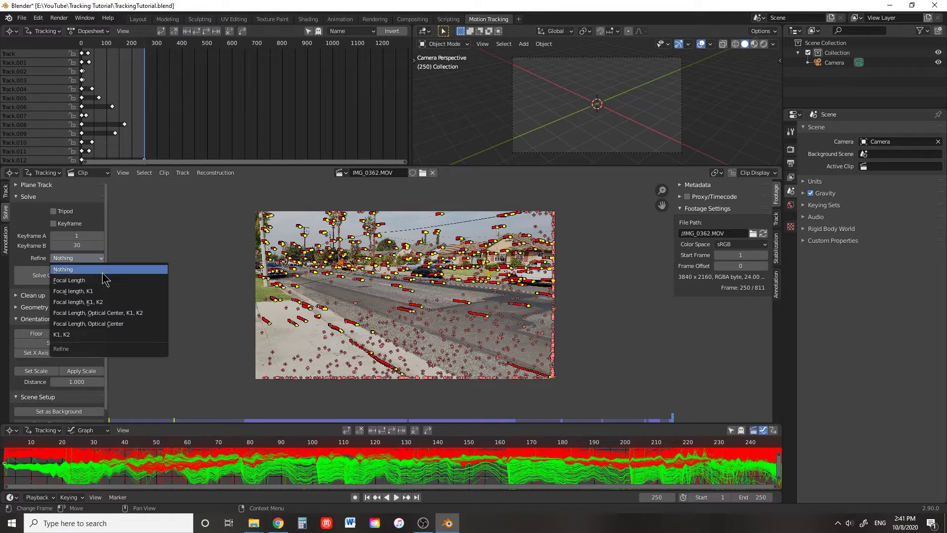
{"action": "left_click", "coordinate": [101, 305]}
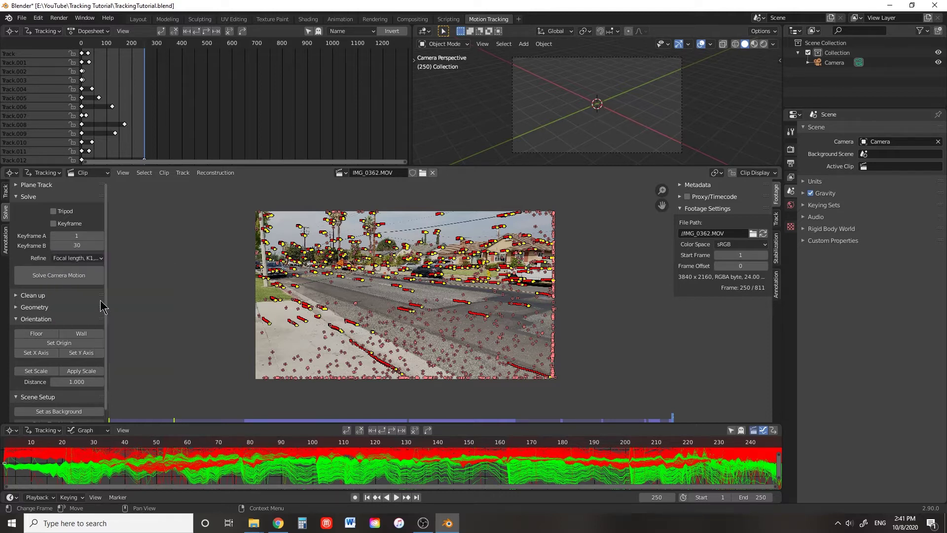
{"action": "left_click", "coordinate": [68, 279]}
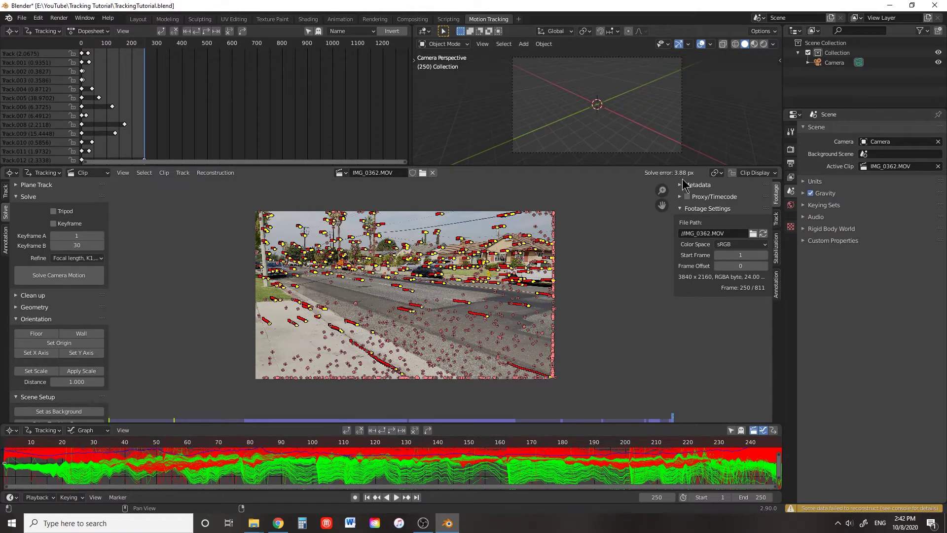
Enable Info in Clip Display to show track names and errors, zoomed into the road
{"action": "left_click", "coordinate": [757, 173]}
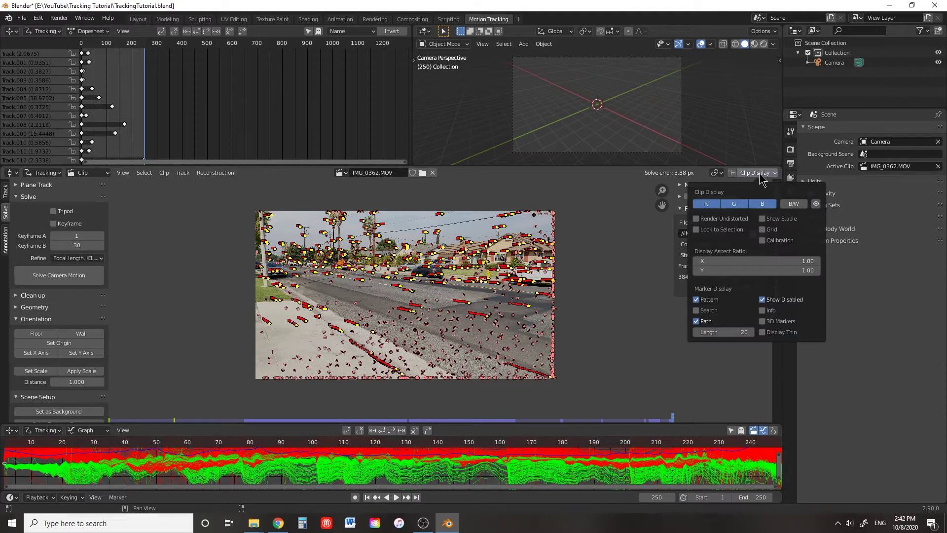
{"action": "left_click", "coordinate": [762, 311]}
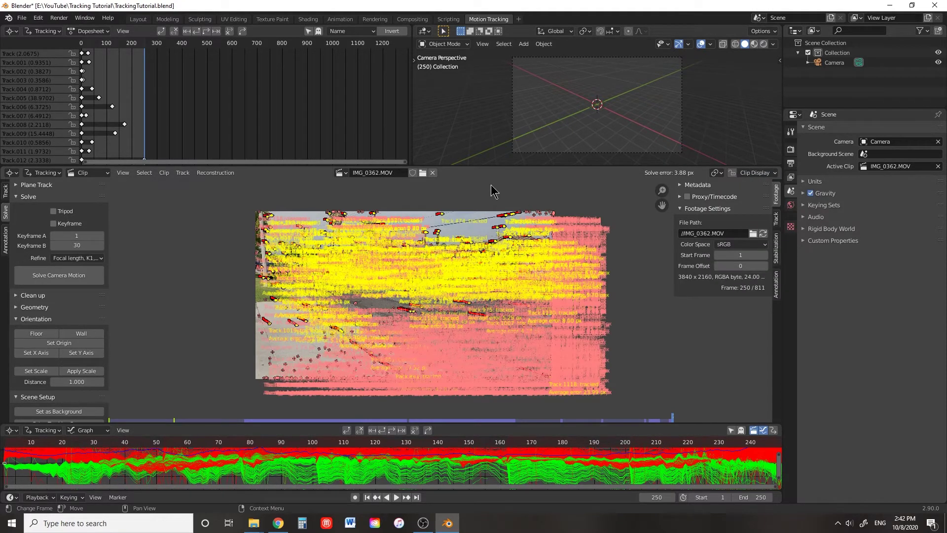
{"action": "scroll", "coordinate": [460, 232], "scroll_direction": "up", "scroll_amount": 1}
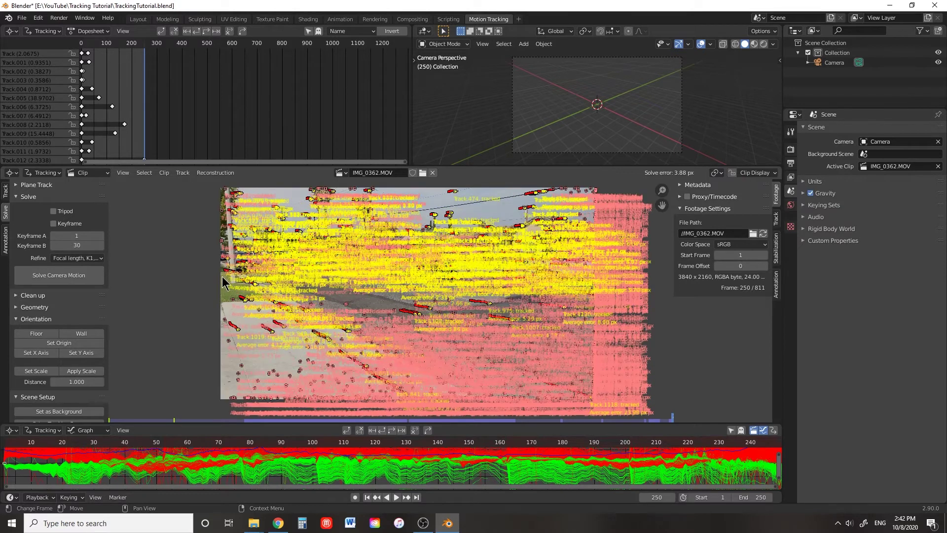
{"action": "scroll", "coordinate": [489, 303], "scroll_direction": "up", "scroll_amount": 3}
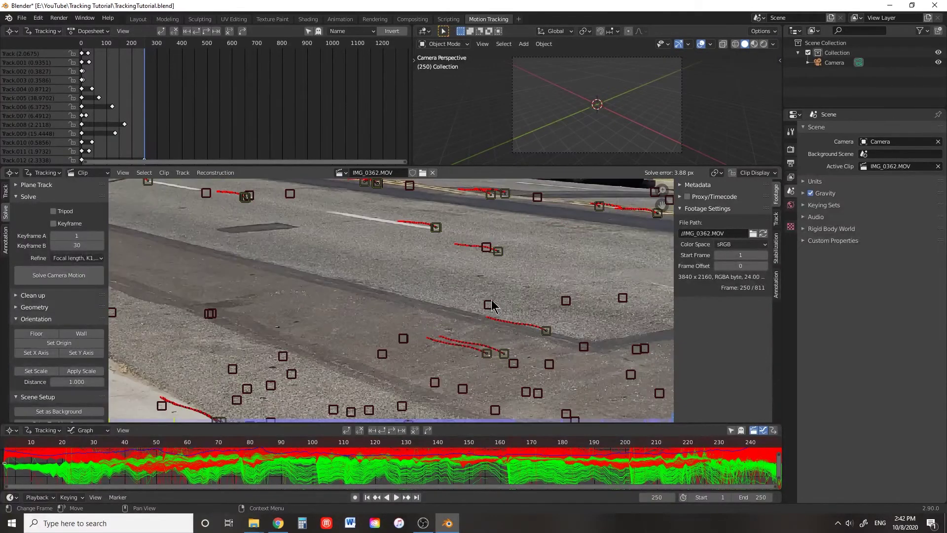
Delete two high-error tracks on the road surface
{"action": "left_click", "coordinate": [403, 339]}
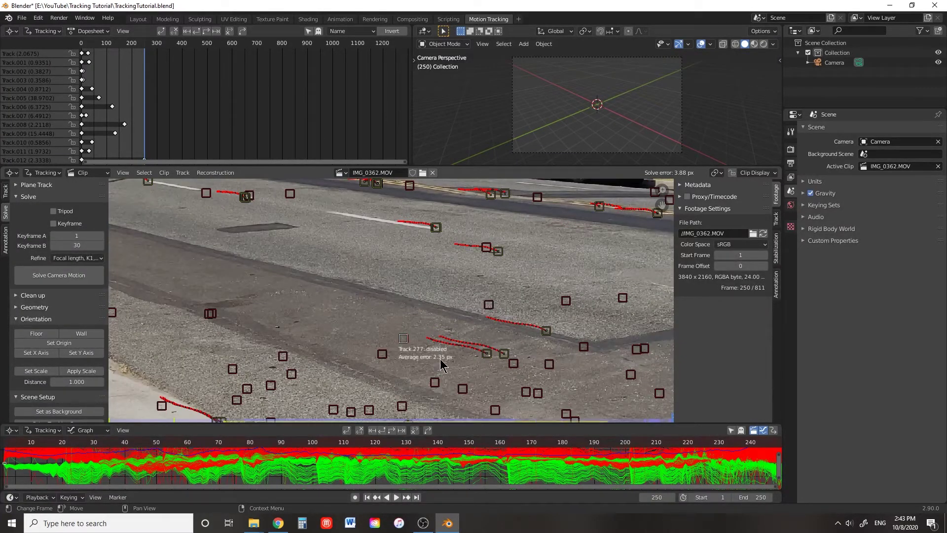
{"action": "key", "text": "x"}
{"action": "left_click", "coordinate": [416, 342]}
{"action": "key", "text": "x"}
{"action": "left_click", "coordinate": [404, 344]}
Delete three more poorly tracked road markers
{"action": "left_click", "coordinate": [382, 354]}
{"action": "left_click", "coordinate": [503, 354]}
{"action": "key", "text": "x"}
{"action": "left_click", "coordinate": [499, 354]}
{"action": "key", "text": "x"}
{"action": "left_click", "coordinate": [504, 354]}
{"action": "left_click", "coordinate": [546, 330]}
{"action": "key", "text": "x"}
{"action": "left_click", "coordinate": [543, 332]}
Check the average error of remaining tracks, including Track.969
{"action": "left_click", "coordinate": [488, 305]}
{"action": "left_click", "coordinate": [565, 301]}
{"action": "left_click", "coordinate": [623, 298]}
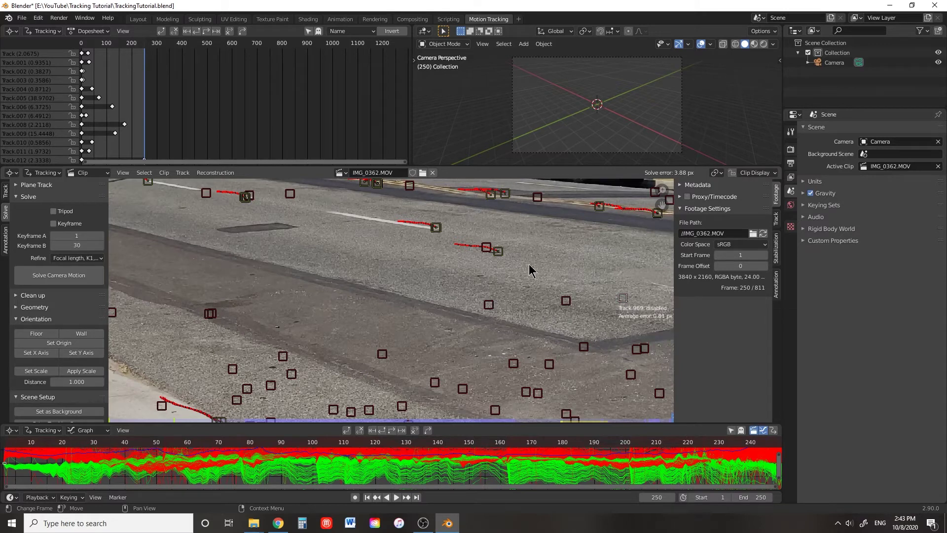
{"action": "left_click", "coordinate": [484, 248]}
Switch to manual solve keyframes and set Keyframe B to 227
{"action": "key", "text": "x"}
{"action": "left_click", "coordinate": [485, 256]}
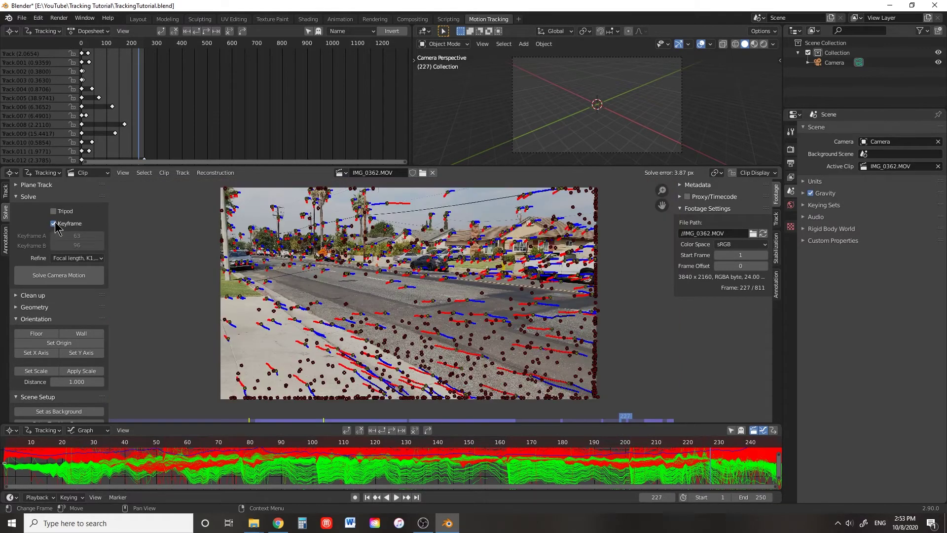
{"action": "left_click", "coordinate": [53, 225]}
{"action": "left_click", "coordinate": [83, 247]}
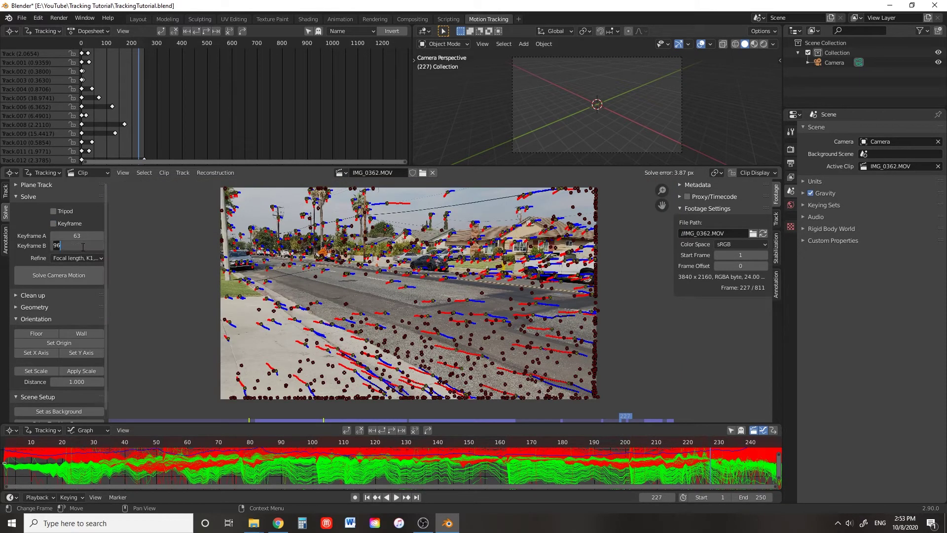
{"action": "type", "text": "227"}
{"action": "key", "text": "Return"}
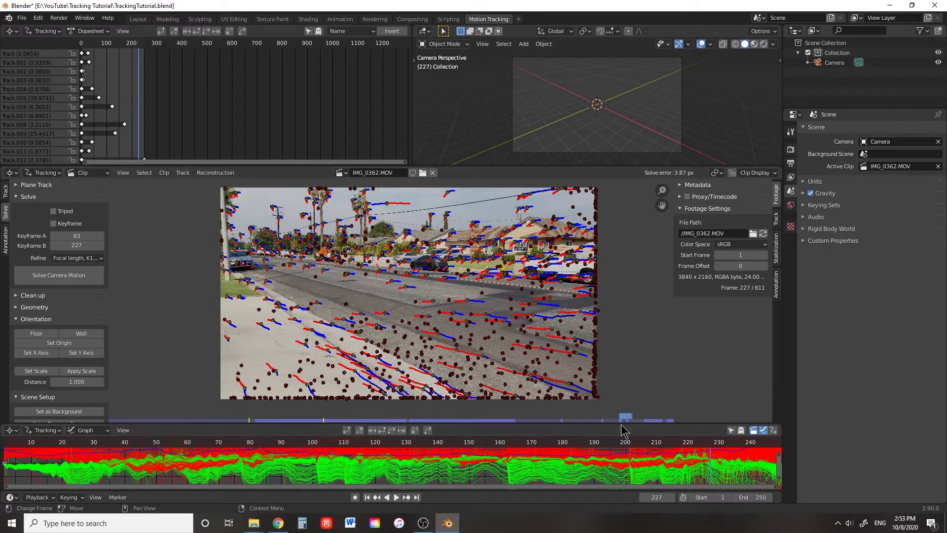
Set Keyframe A to frame 5 and re-solve the camera for a 3.76 px error
{"action": "left_click", "coordinate": [656, 497]}
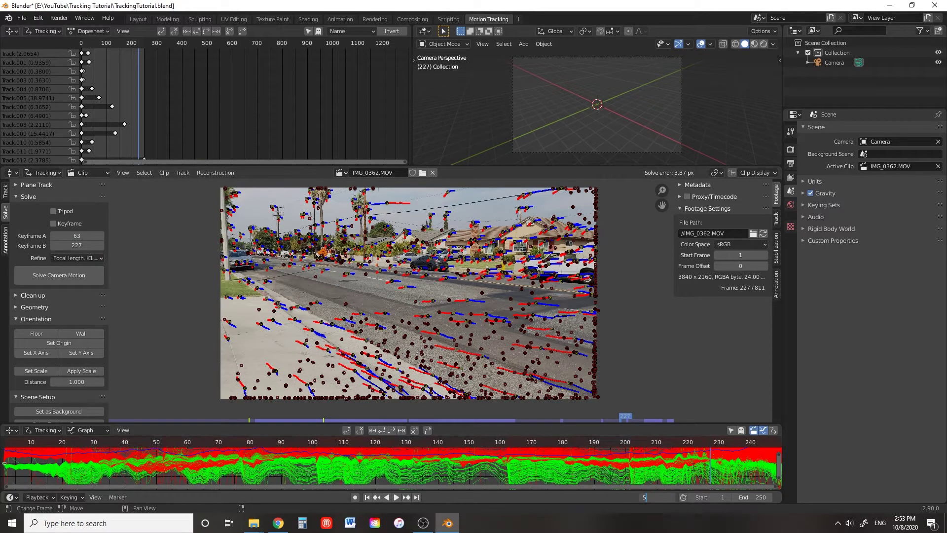
{"action": "type", "text": "5"}
{"action": "key", "text": "Return"}
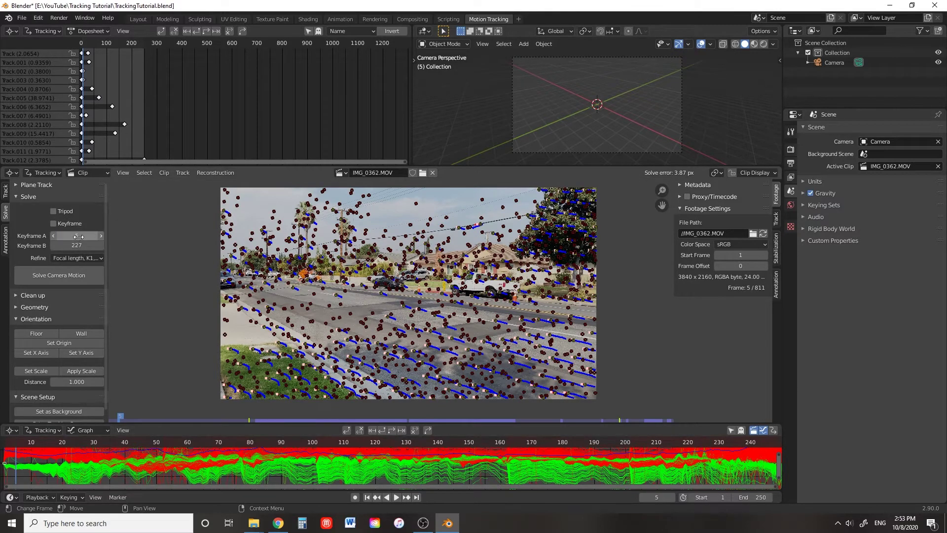
{"action": "left_click", "coordinate": [73, 275]}
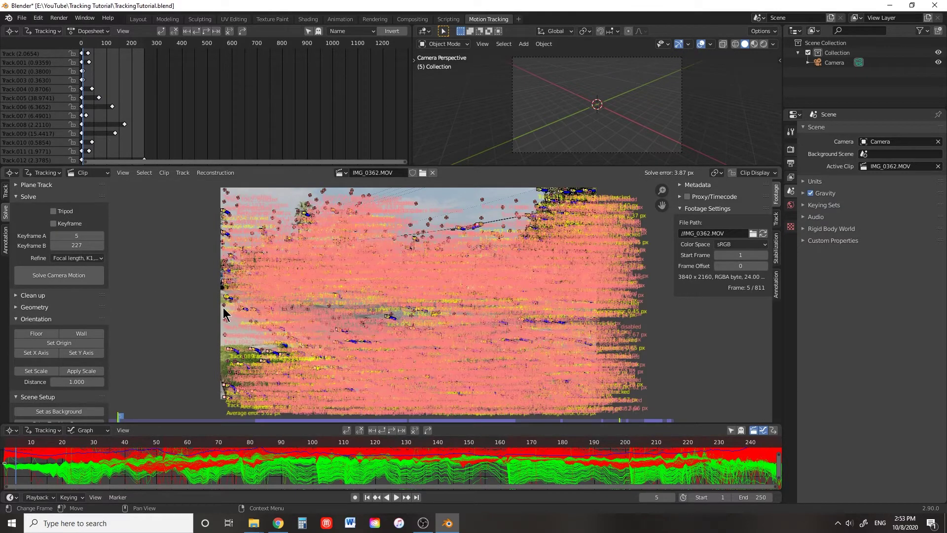
{"action": "left_click", "coordinate": [68, 281]}
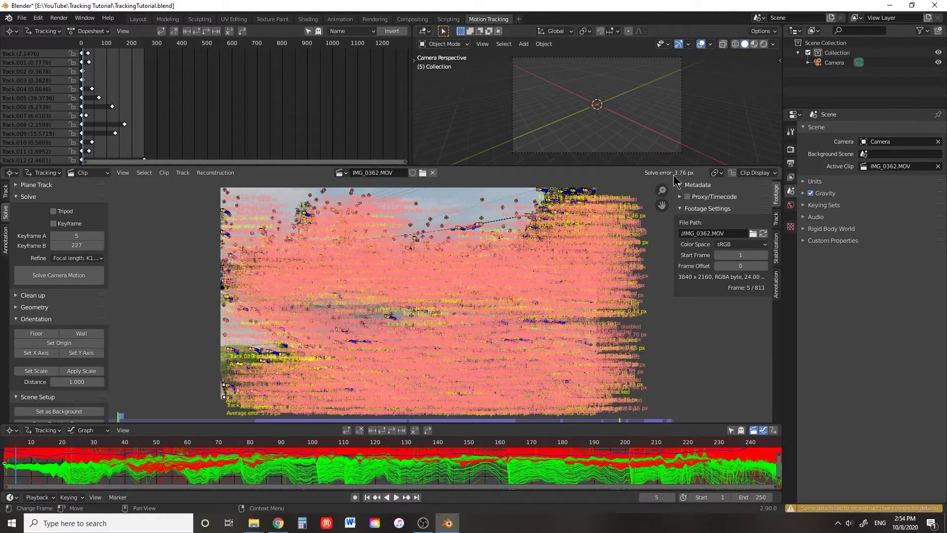
{"action": "left_click", "coordinate": [74, 295]}
Clean tracks above 5 px error, delete them and re-solve the camera
{"action": "left_click", "coordinate": [74, 346]}
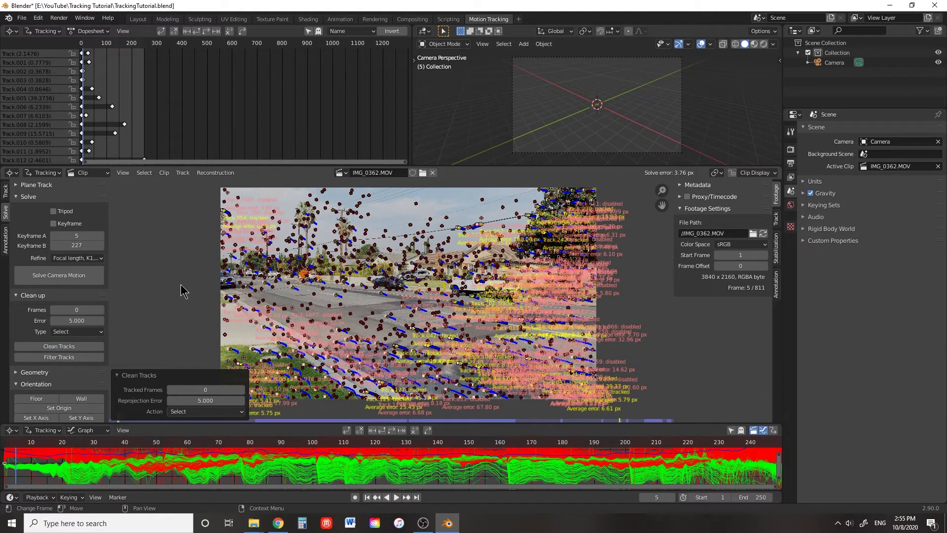
{"action": "key", "text": "x"}
{"action": "left_click", "coordinate": [148, 284]}
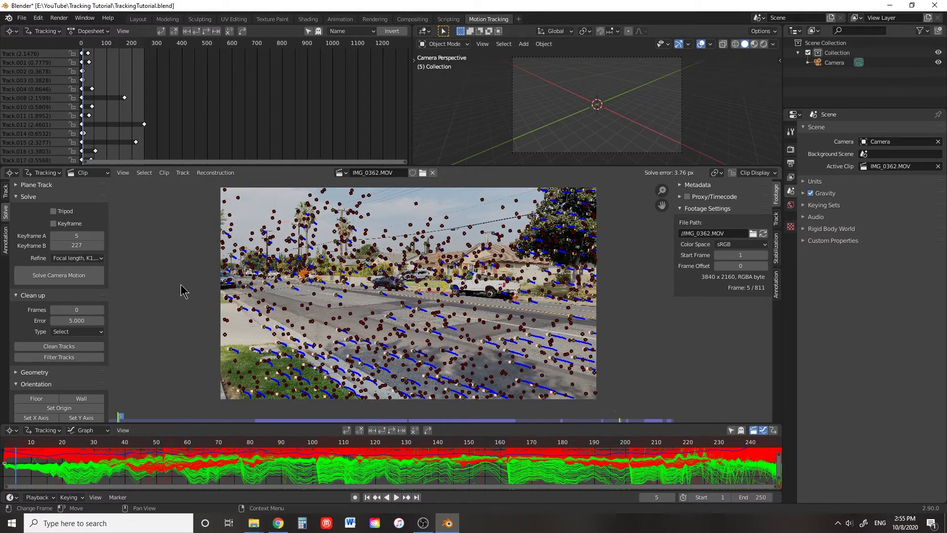
{"action": "key", "text": "a"}
{"action": "left_click", "coordinate": [81, 275]}
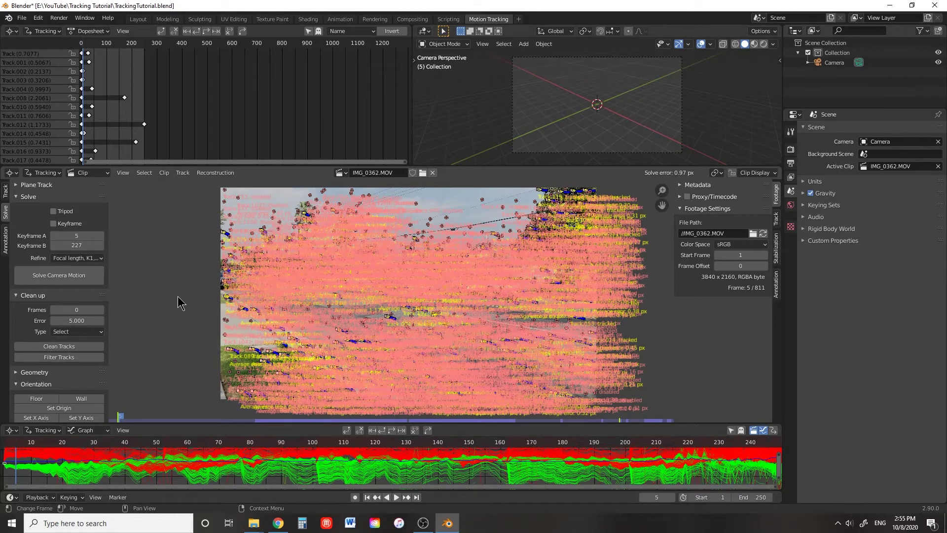
Clean tracks at a 3 px threshold, delete them and re-solve
{"action": "left_click", "coordinate": [82, 321]}
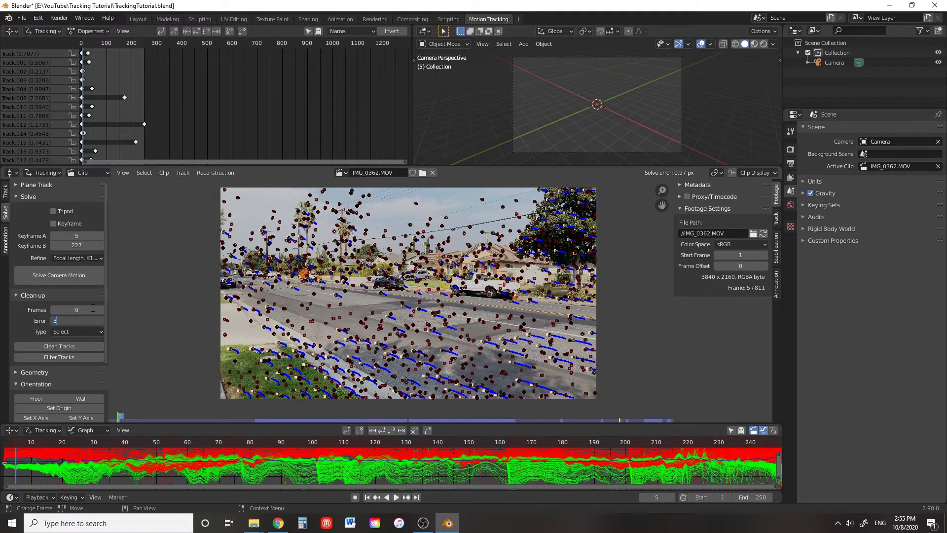
{"action": "key", "text": "Return"}
{"action": "left_click", "coordinate": [79, 348]}
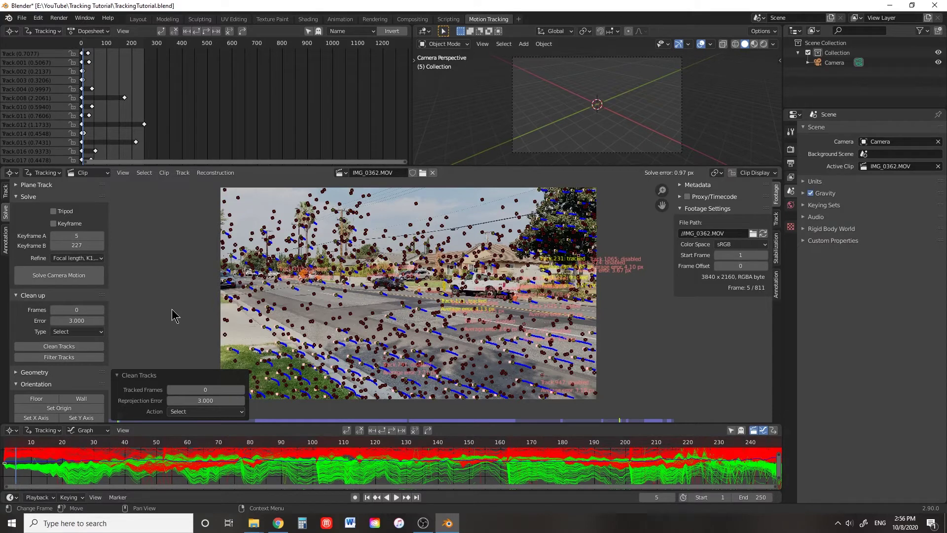
{"action": "key", "text": "x"}
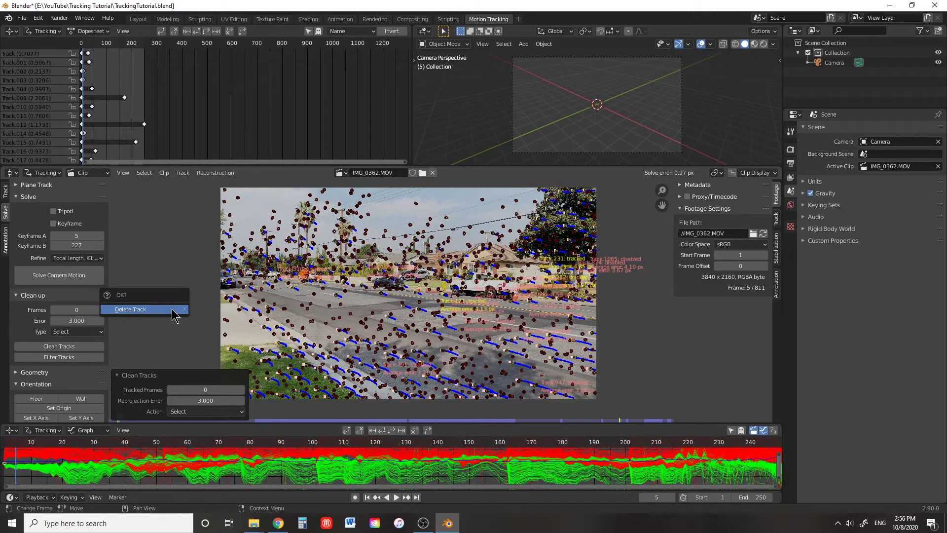
{"action": "left_click", "coordinate": [173, 313]}
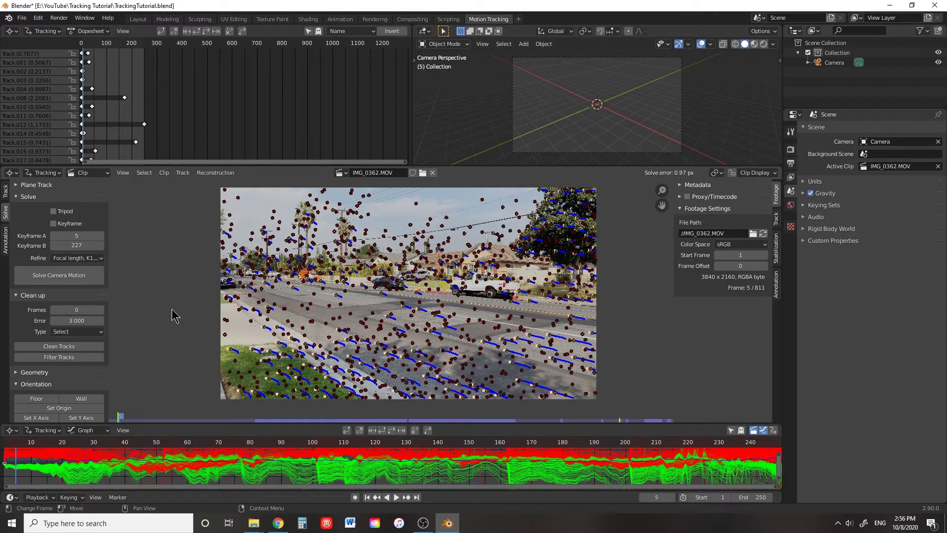
{"action": "key", "text": "a"}
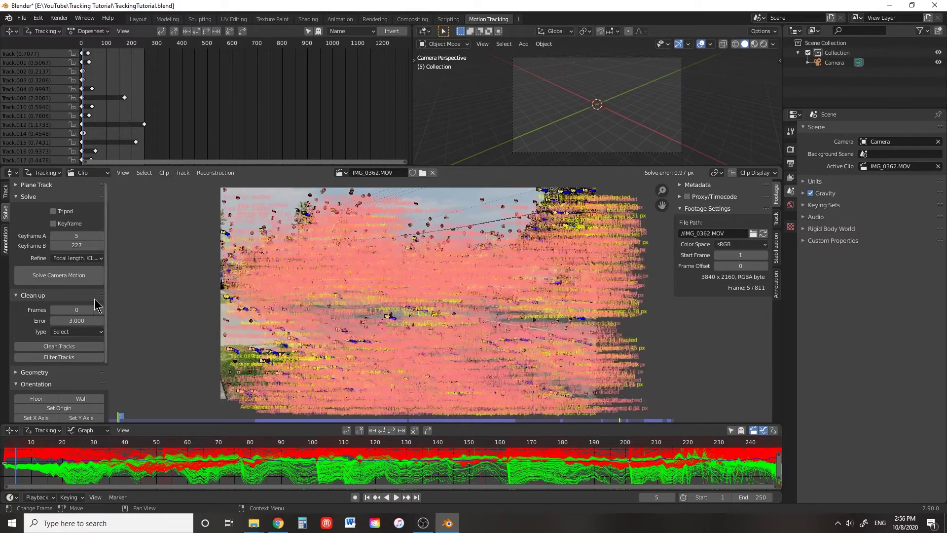
{"action": "left_click", "coordinate": [72, 280]}
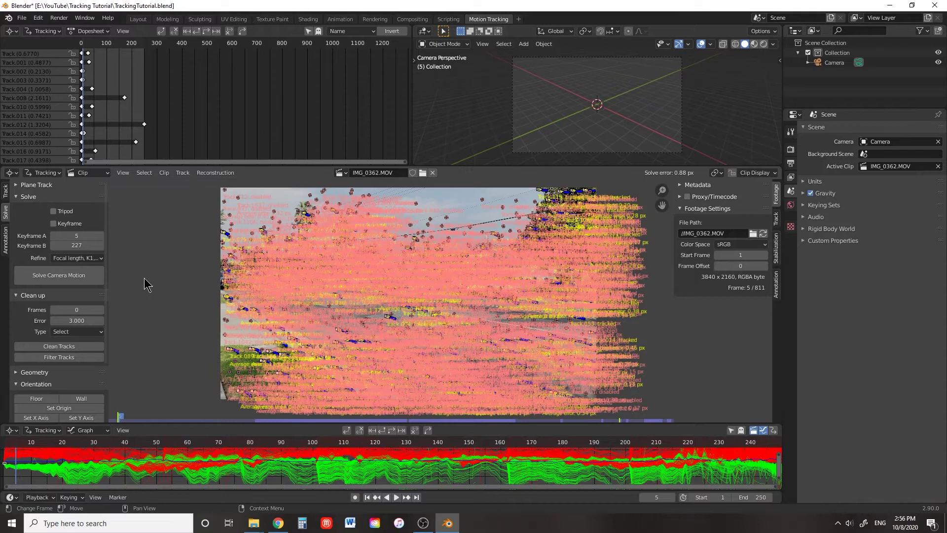
Clean tracks at a 1 px threshold, delete them and re-solve to 0.66 px
{"action": "left_click", "coordinate": [76, 322]}
{"action": "key", "text": "Return"}
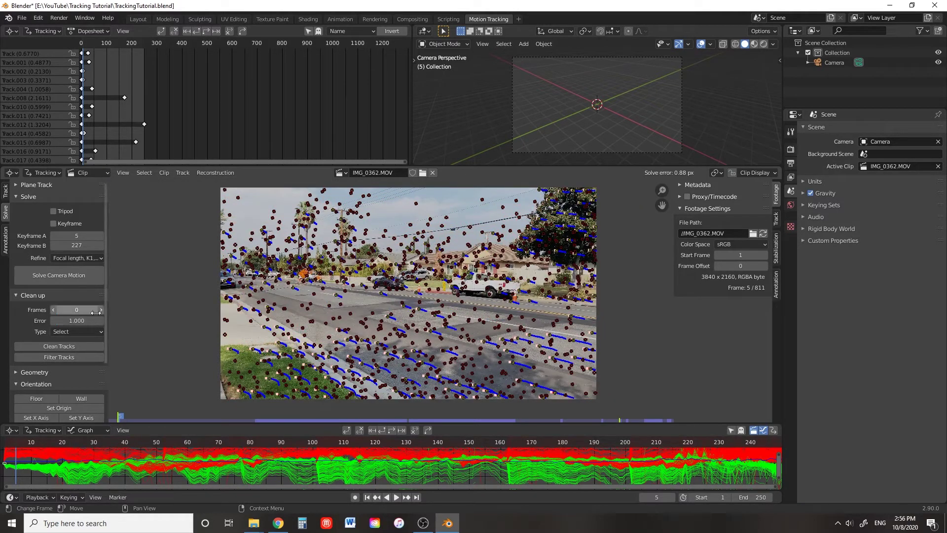
{"action": "left_click", "coordinate": [58, 346]}
{"action": "key", "text": "x"}
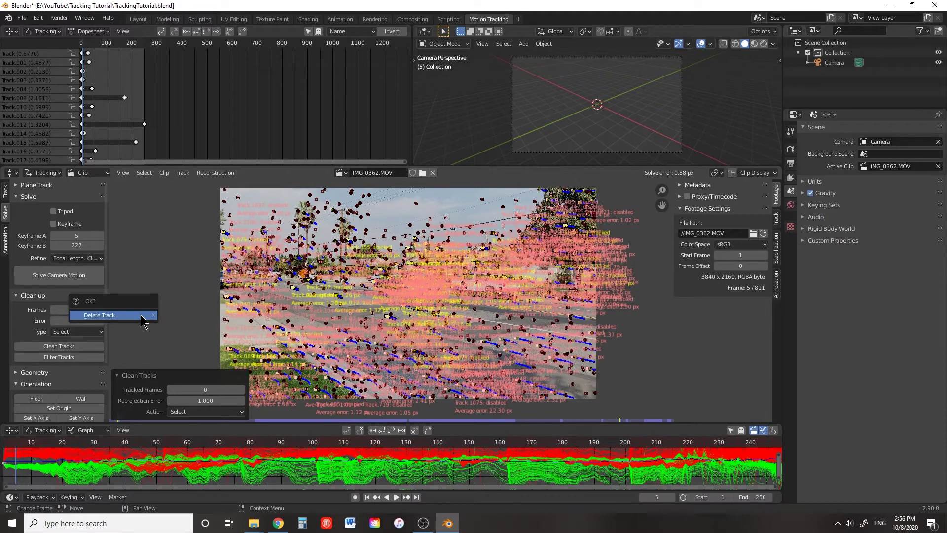
{"action": "left_click", "coordinate": [141, 316]}
{"action": "left_click", "coordinate": [83, 276]}
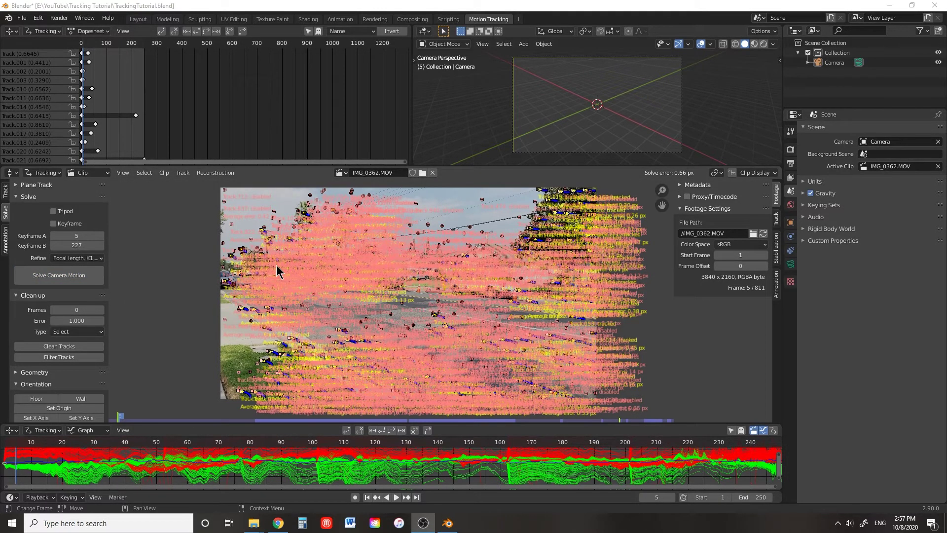
Set the footage as camera background and set up the tracking scene
{"action": "scroll", "coordinate": [42, 305], "scroll_direction": "down", "scroll_amount": 3}
{"action": "scroll", "coordinate": [42, 306], "scroll_direction": "down", "scroll_amount": 1}
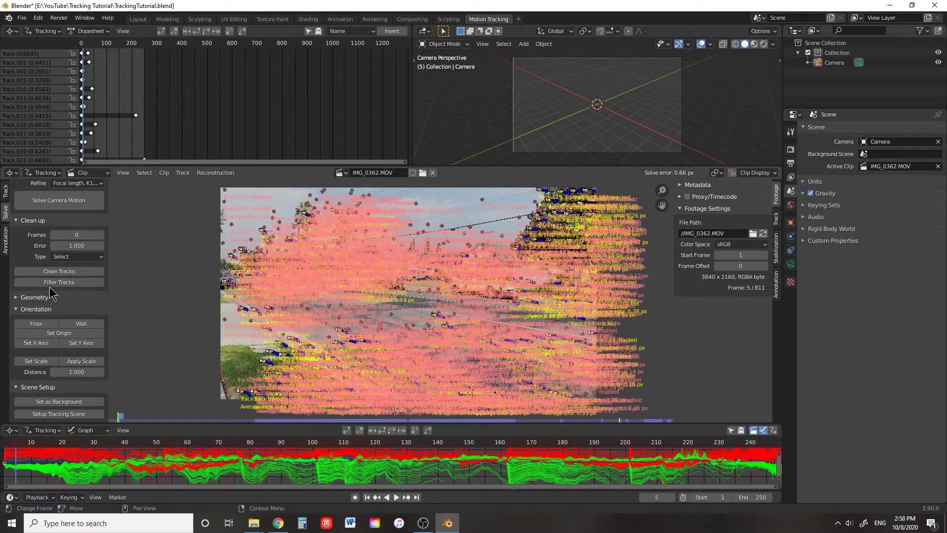
{"action": "left_click", "coordinate": [63, 401]}
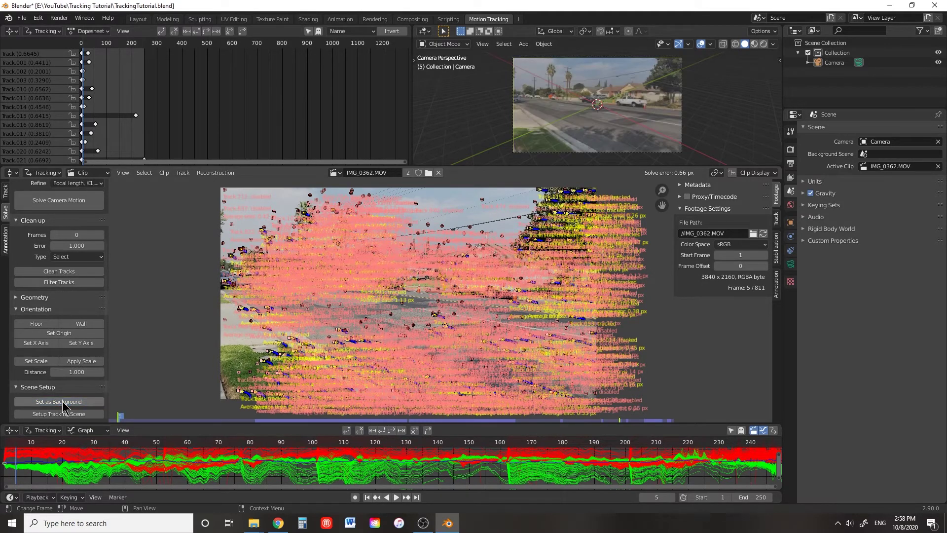
{"action": "left_click", "coordinate": [74, 414]}
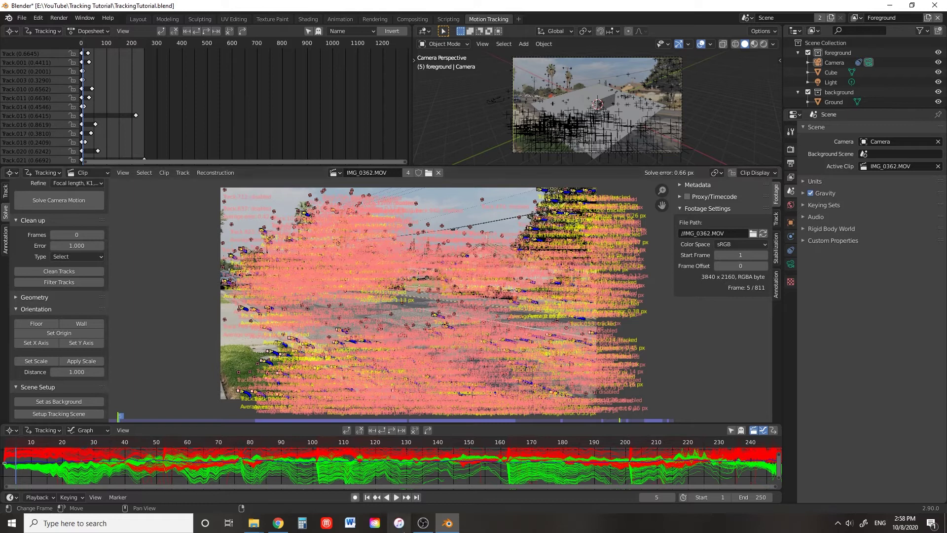
Play back the tracked scene, deselect all tracks and step forward through the footage
{"action": "left_click", "coordinate": [397, 497]}
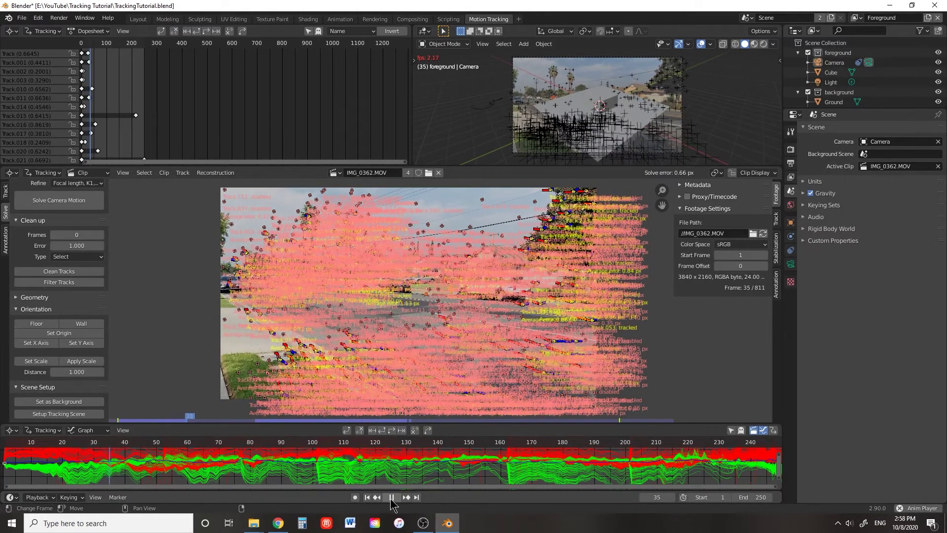
{"action": "left_click", "coordinate": [391, 498]}
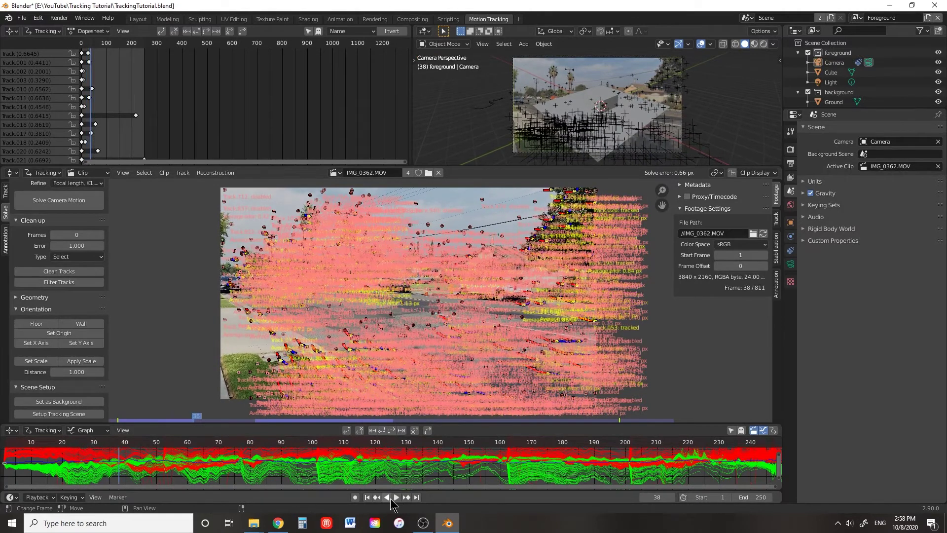
{"action": "left_click", "coordinate": [157, 322]}
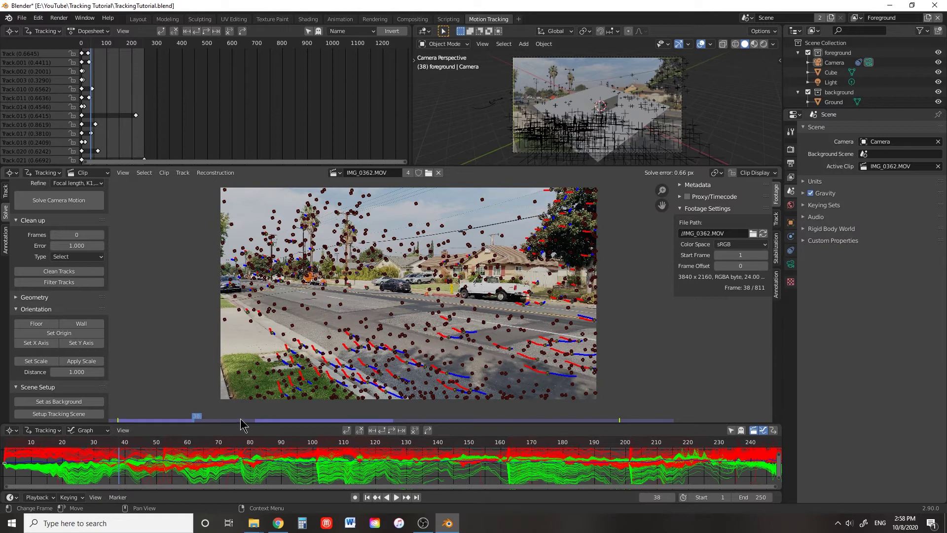
{"action": "key", "text": "space"}
At frame 108, set the Floor orientation from three tracks on the road surface
{"action": "left_click_drag", "start_coordinate": [324, 416], "coordinate": [357, 418]}
{"action": "scroll", "coordinate": [332, 296], "scroll_direction": "up", "scroll_amount": 3}
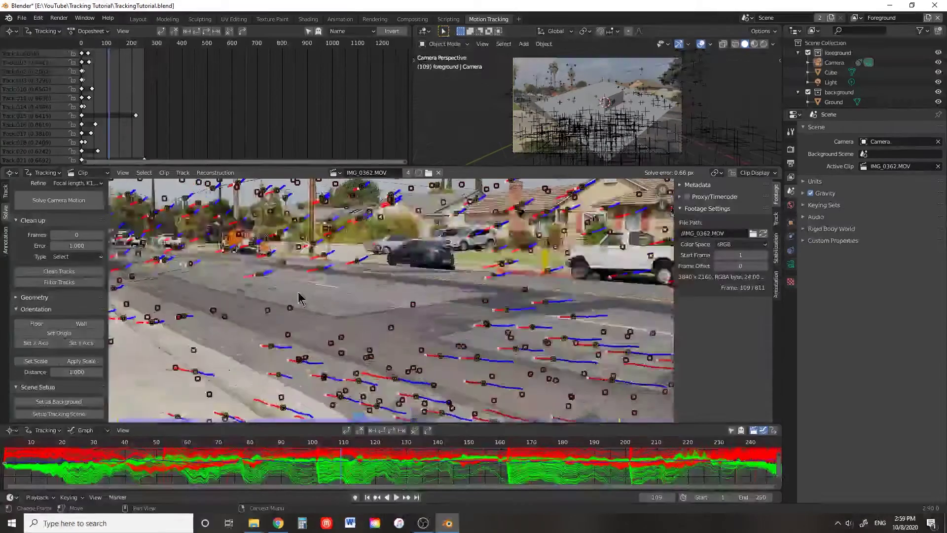
{"action": "scroll", "coordinate": [235, 270], "scroll_direction": "up", "scroll_amount": 1}
{"action": "left_click", "coordinate": [286, 261]}
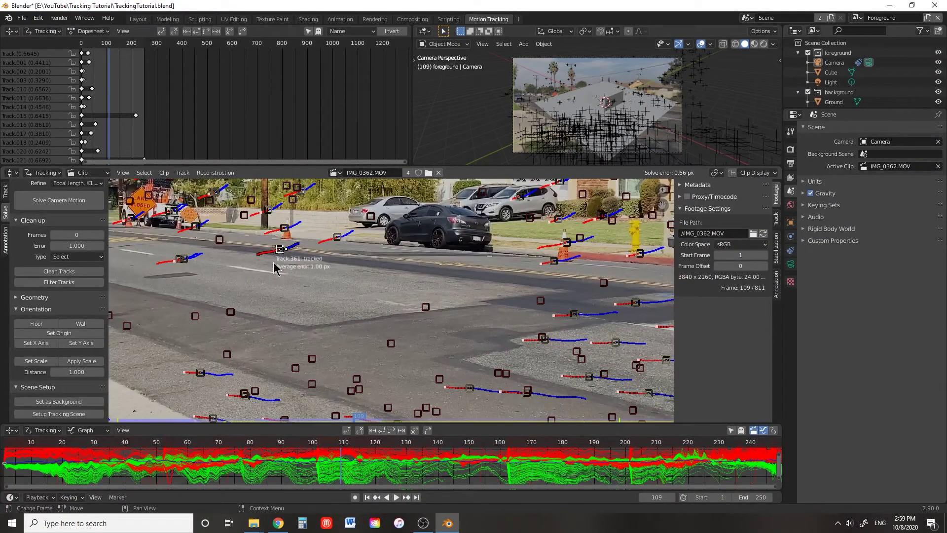
{"action": "left_click", "coordinate": [554, 262], "text": "shift"}
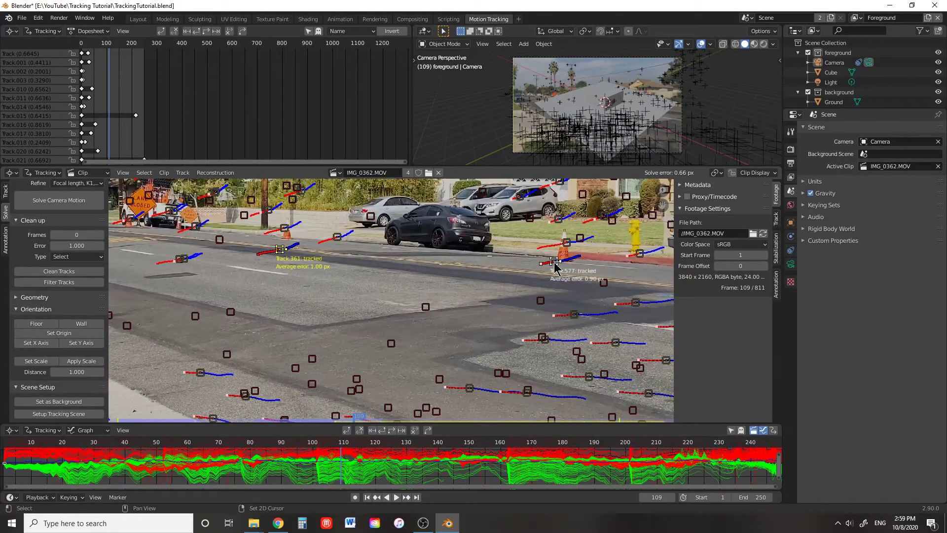
{"action": "left_click", "coordinate": [196, 226], "text": "shift"}
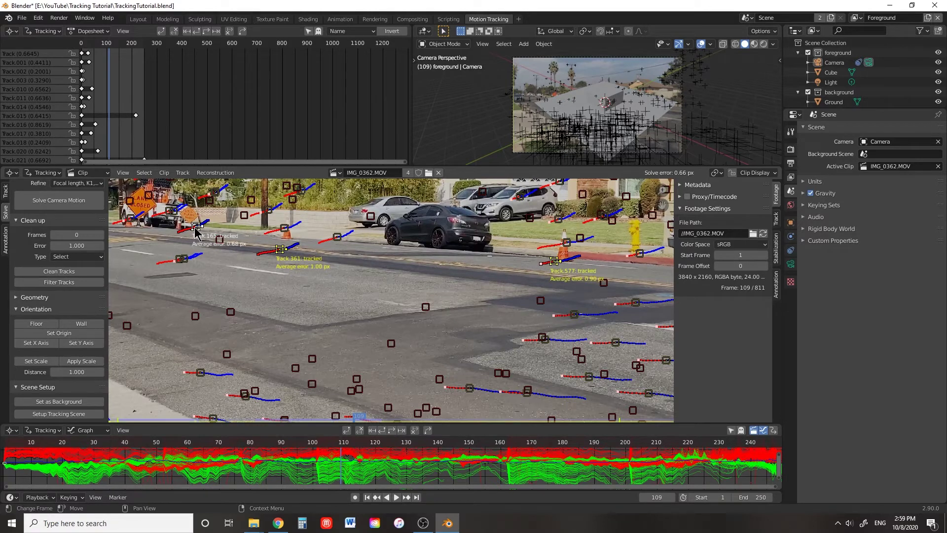
{"action": "left_click", "coordinate": [32, 325]}
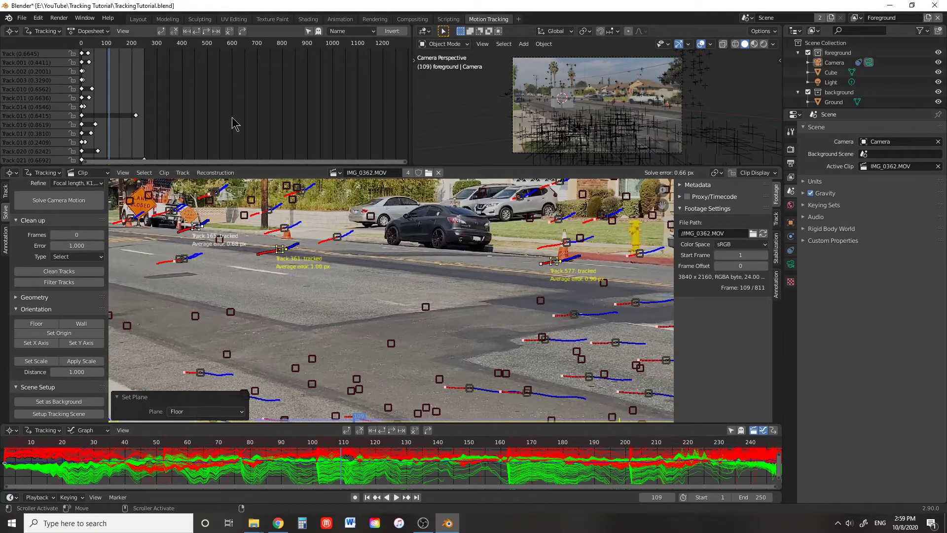
In Layout, play the camera animation and view the footage through the tracked camera
{"action": "left_click", "coordinate": [138, 19]}
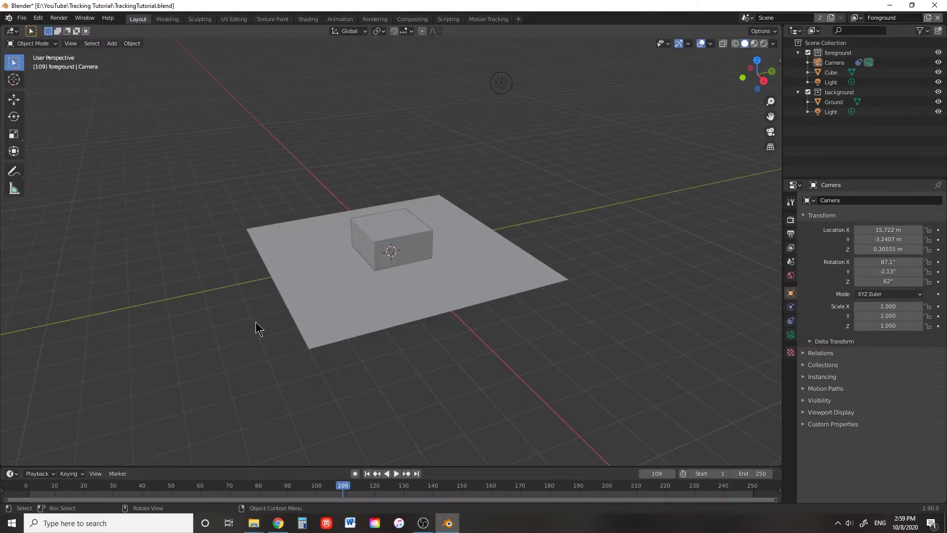
{"action": "scroll", "coordinate": [247, 316], "scroll_direction": "down", "scroll_amount": 5}
{"action": "middle_click_drag", "start_coordinate": [286, 333], "coordinate": [275, 347]}
{"action": "left_click", "coordinate": [367, 473]}
{"action": "left_click", "coordinate": [397, 481]}
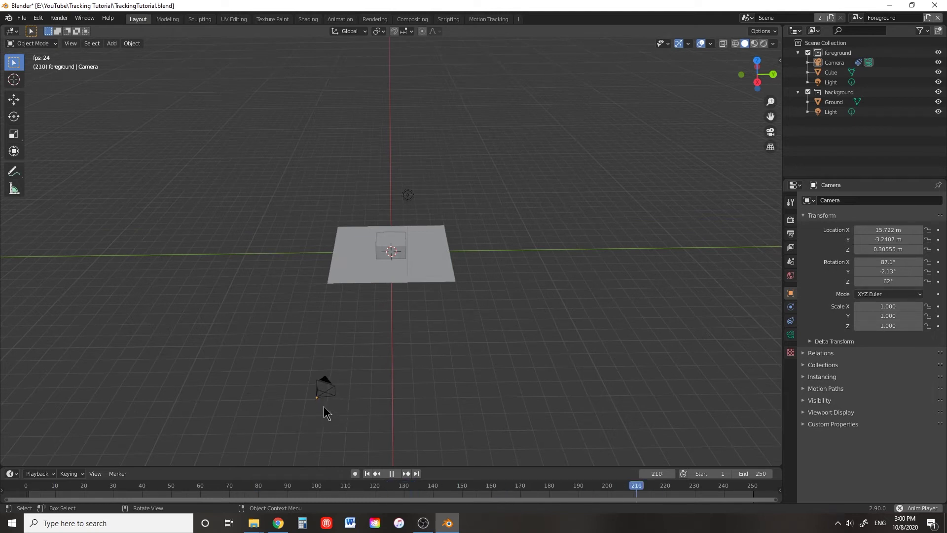
{"action": "left_click", "coordinate": [389, 473]}
{"action": "key", "text": "shift+Left"}
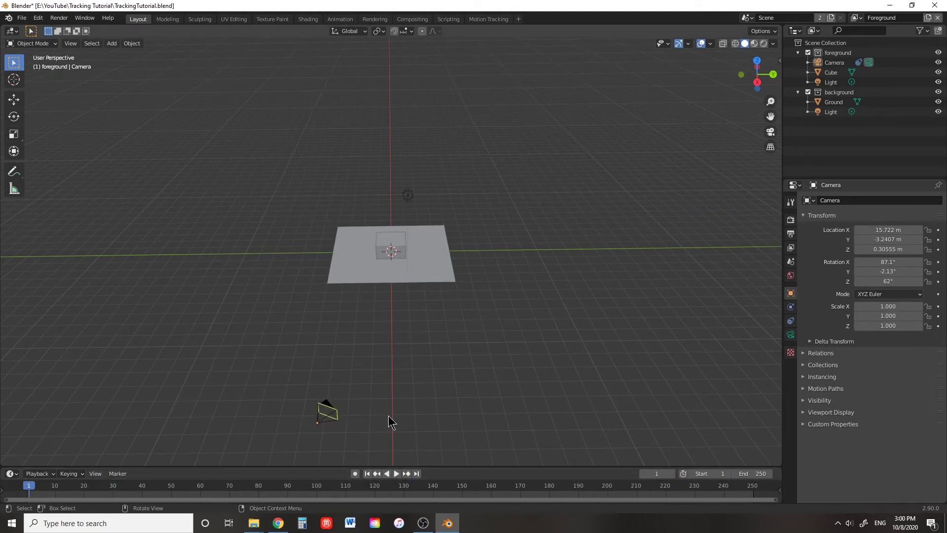
{"action": "key", "text": "KP_0"}
{"action": "key", "text": "space"}
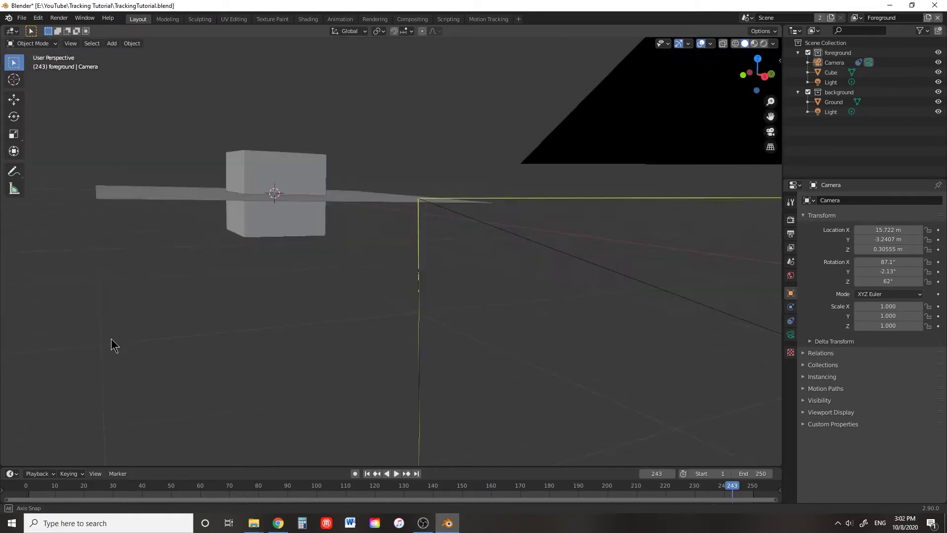
Reset the cube's origin and scale it down to about 0.3
{"action": "middle_click_drag", "start_coordinate": [112, 345], "coordinate": [220, 348]}
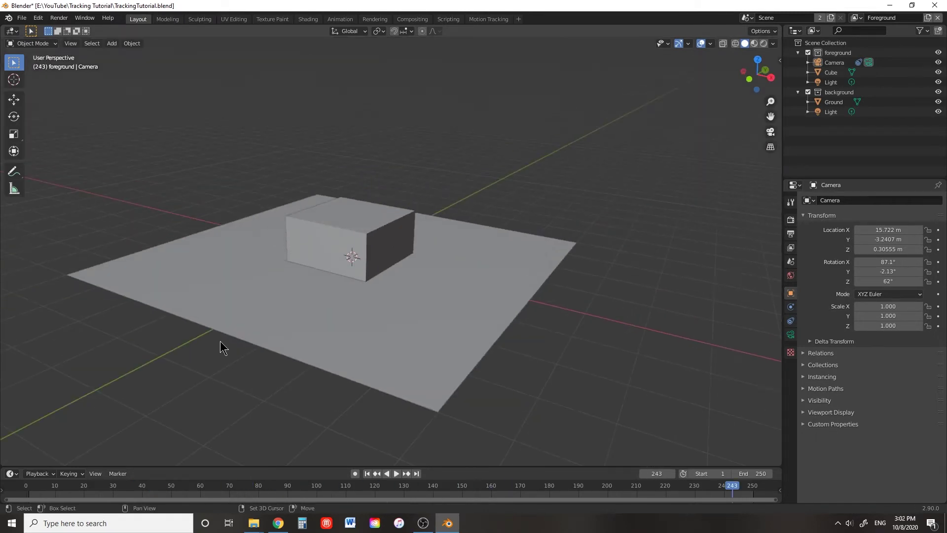
{"action": "left_click", "coordinate": [375, 237]}
{"action": "middle_click_drag", "start_coordinate": [433, 283], "coordinate": [346, 208]}
{"action": "left_click", "coordinate": [132, 43]}
{"action": "left_click", "coordinate": [267, 81]}
{"action": "key", "text": "s"}
{"action": "left_click", "coordinate": [440, 233]}
{"action": "scroll", "coordinate": [429, 266], "scroll_direction": "up", "scroll_amount": 5}
Duplicate the cube and place a Z-rotated copy beside it
{"action": "key", "text": "shift+d"}
{"action": "key", "text": "r"}
{"action": "key", "text": "z"}
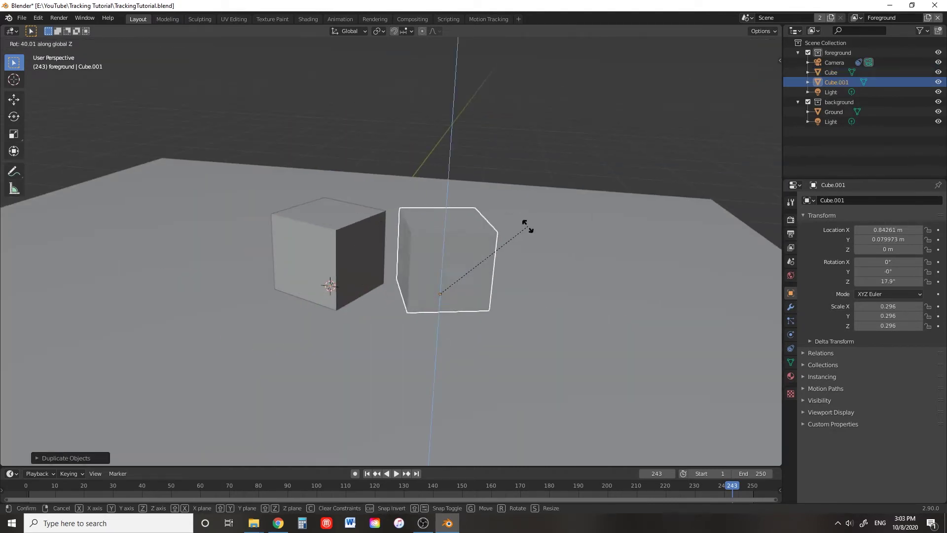
{"action": "left_click", "coordinate": [527, 226]}
Duplicate another cube and stack it on top of the pair
{"action": "key", "text": "shift+d"}
{"action": "key", "text": "r"}
{"action": "key", "text": "z"}
{"action": "left_click", "coordinate": [394, 166]}
{"action": "key", "text": "g"}
{"action": "key", "text": "shift+z"}
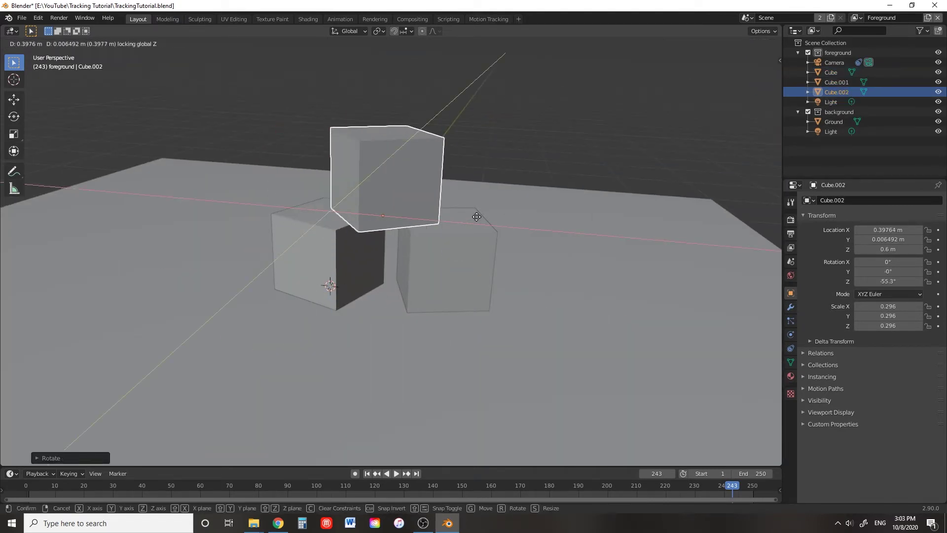
{"action": "left_click", "coordinate": [477, 217]}
{"action": "left_click", "coordinate": [211, 158]}
Preview the three cubes over the footage in camera view around frame 85
{"action": "key", "text": "KP_0"}
{"action": "key", "text": "shift+ctrl+space"}
{"action": "left_click_drag", "start_coordinate": [463, 490], "coordinate": [267, 490]}
{"action": "key", "text": "space"}
{"action": "middle_click_drag", "start_coordinate": [143, 294], "coordinate": [560, 281]}
Set the World color to an Environment Texture using dry_field_8k.hdr
{"action": "left_click", "coordinate": [791, 275]}
{"action": "left_click", "coordinate": [858, 266]}
{"action": "left_click", "coordinate": [682, 310]}
{"action": "left_click", "coordinate": [901, 278]}
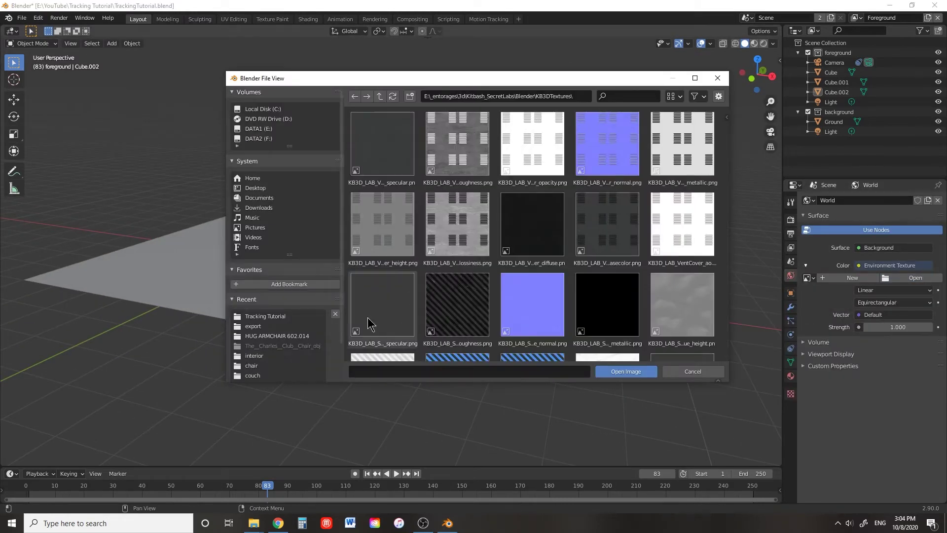
{"action": "scroll", "coordinate": [266, 340], "scroll_direction": "down", "scroll_amount": 2}
{"action": "left_click", "coordinate": [251, 345]}
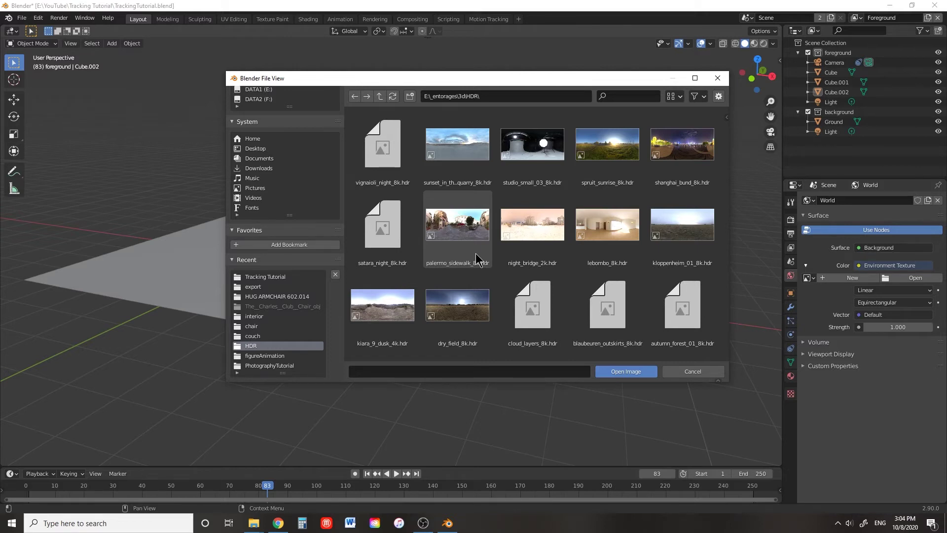
{"action": "left_click", "coordinate": [457, 305]}
{"action": "left_click", "coordinate": [634, 373]}
Switch the render engine to Cycles with GPU Compute
{"action": "left_click", "coordinate": [790, 219]}
{"action": "left_click", "coordinate": [900, 200]}
{"action": "left_click", "coordinate": [883, 250]}
{"action": "left_click", "coordinate": [900, 225]}
{"action": "left_click", "coordinate": [888, 255]}
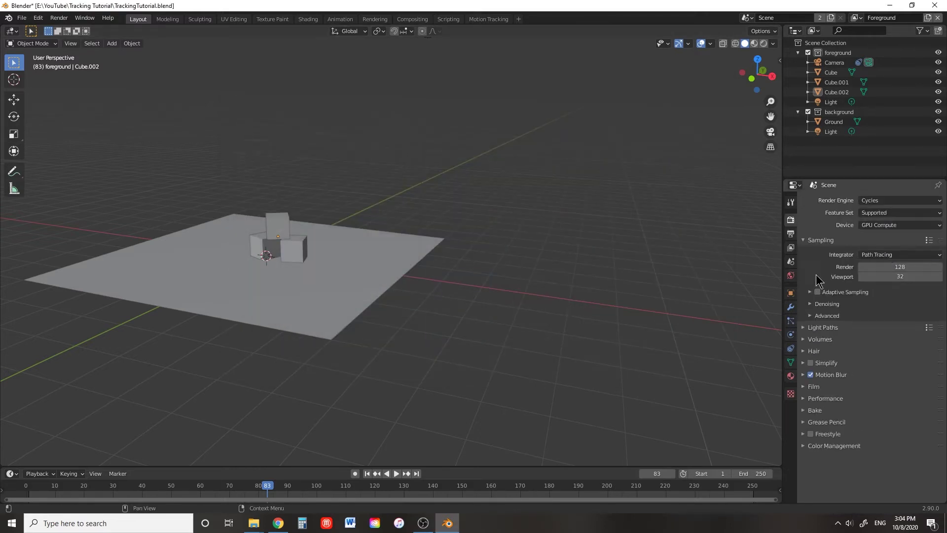
Switch to Rendered viewport shading and make the Film background Transparent
{"action": "left_click", "coordinate": [764, 44]}
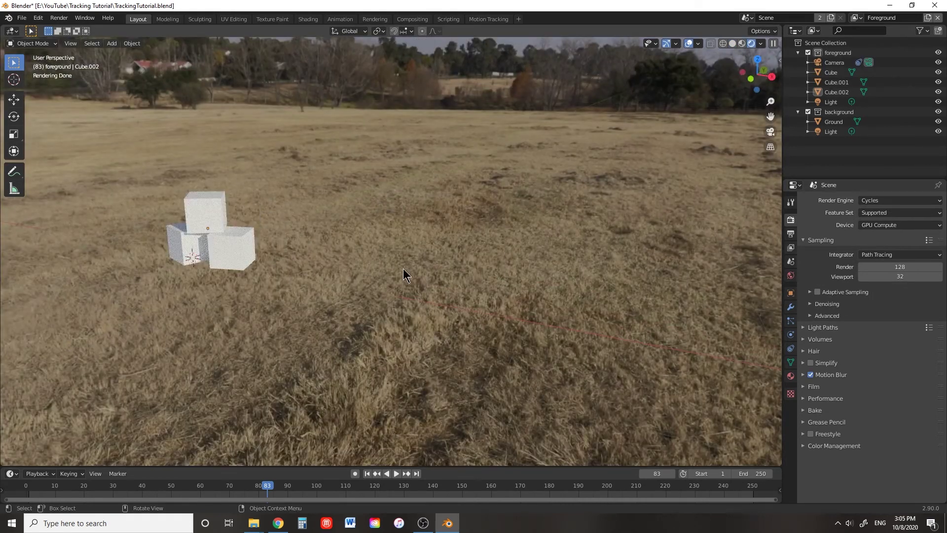
{"action": "left_click", "coordinate": [811, 386]}
{"action": "scroll", "coordinate": [816, 410], "scroll_direction": "down", "scroll_amount": 1}
{"action": "left_click", "coordinate": [817, 437]}
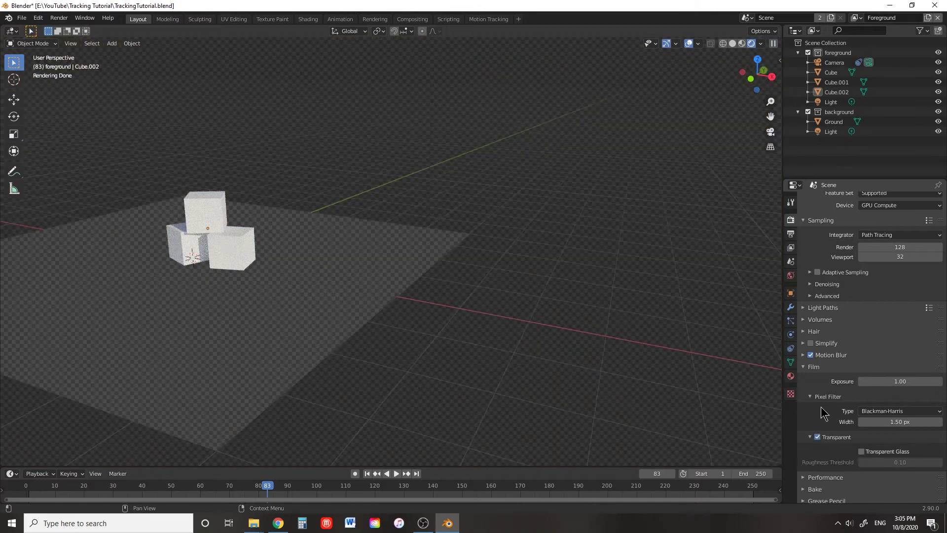
View through the tracked camera, play the footage to frame 157, and select the three cubes
{"action": "key", "text": "KP_0"}
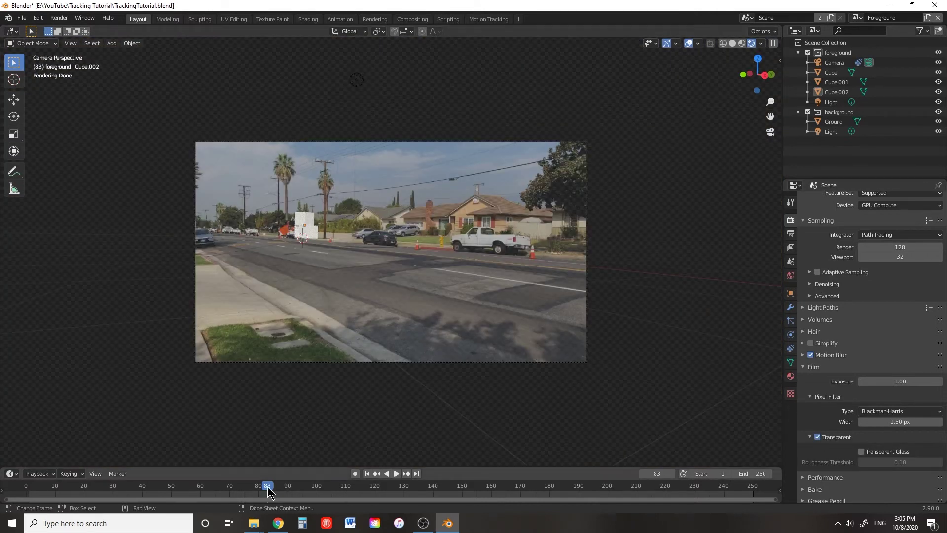
{"action": "key", "text": "space"}
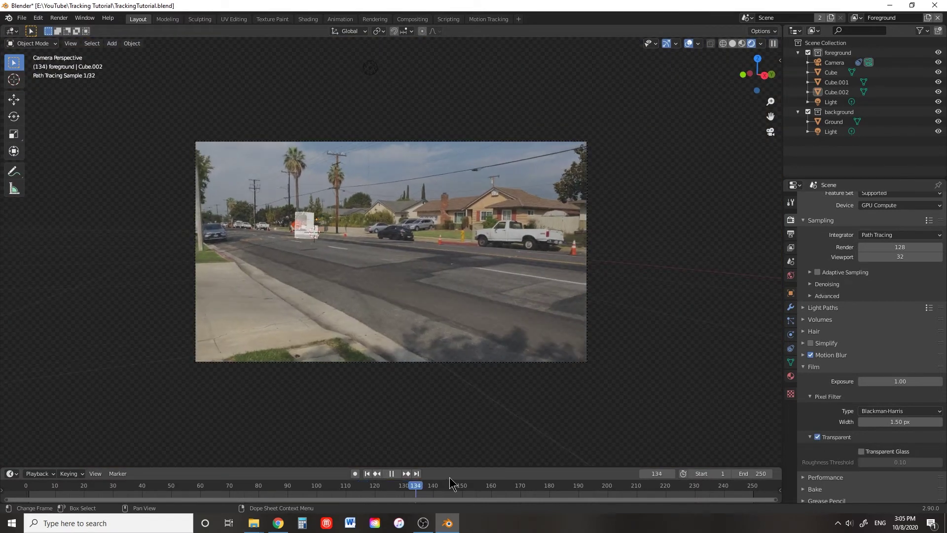
{"action": "key", "text": "space"}
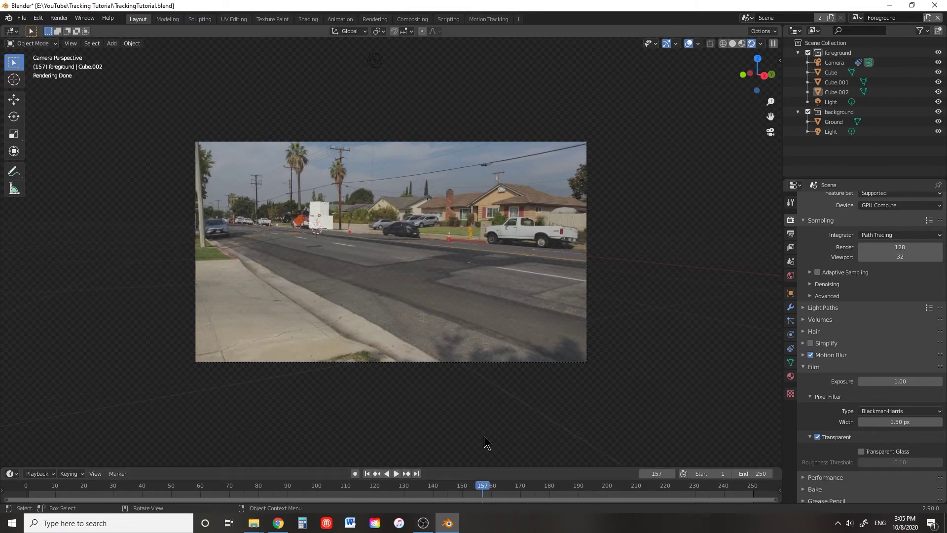
{"action": "left_click", "coordinate": [831, 72]}
{"action": "left_click", "coordinate": [836, 92], "text": "shift"}
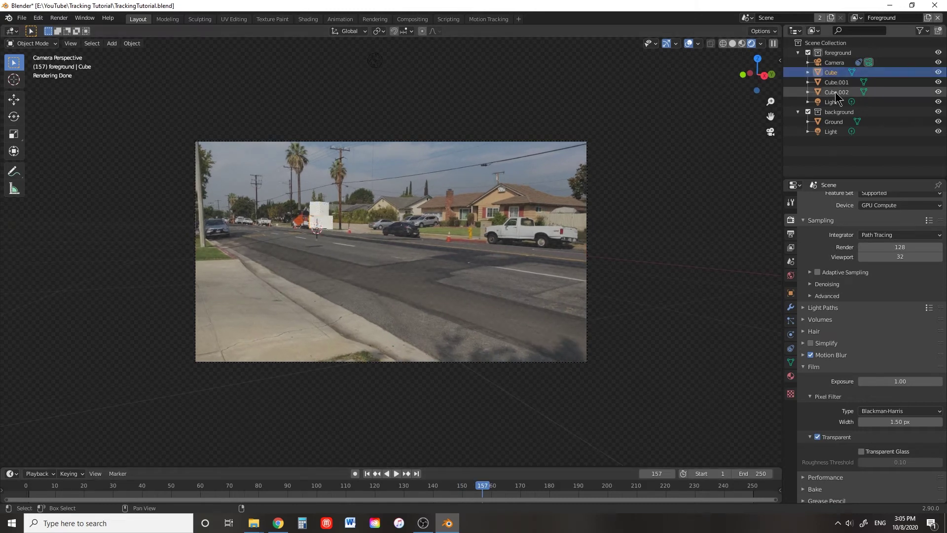
Move the cubes further along the road on X and slide the Ground plane under them
{"action": "key", "text": "g"}
{"action": "key", "text": "x"}
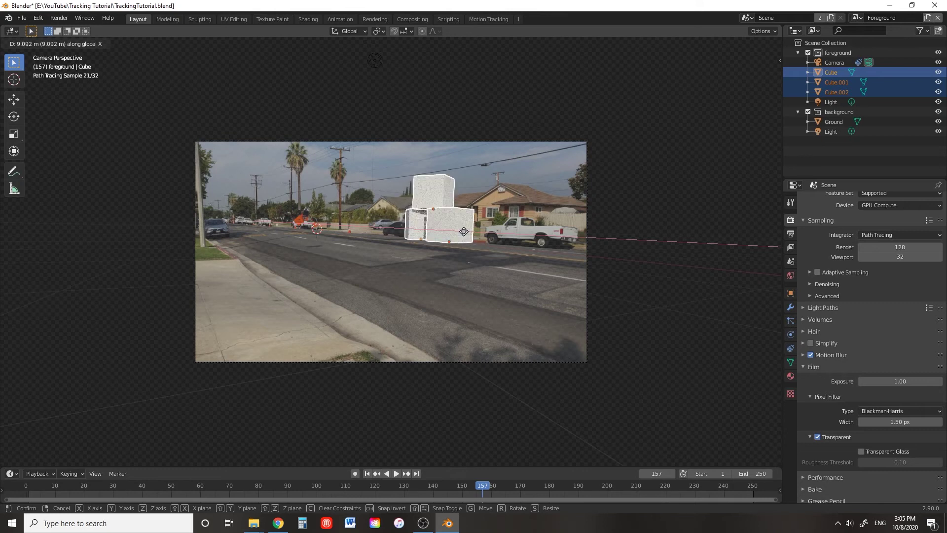
{"action": "left_click", "coordinate": [476, 233]}
{"action": "left_click", "coordinate": [833, 121]}
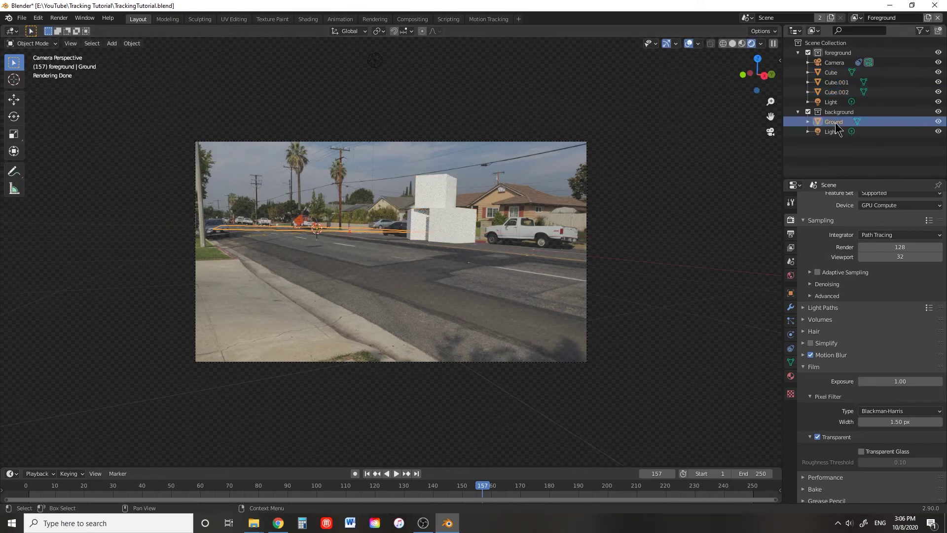
{"action": "key", "text": "g"}
{"action": "key", "text": "x"}
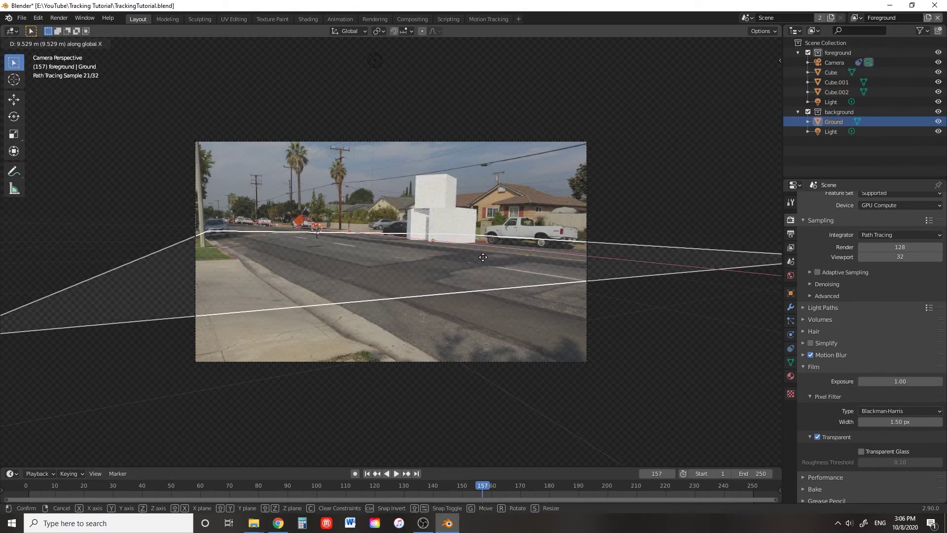
{"action": "left_click", "coordinate": [484, 256]}
{"action": "left_click", "coordinate": [528, 92]}
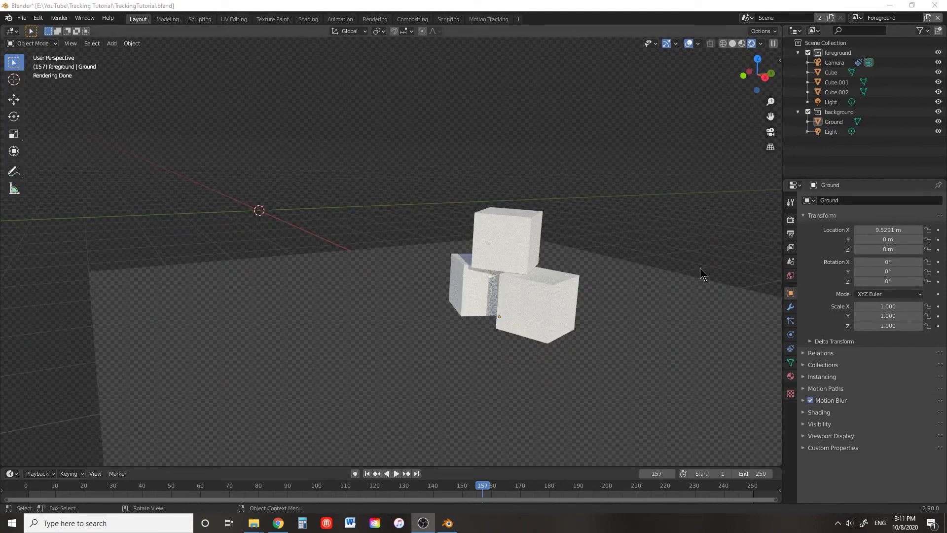
Mark the Ground plane as a Shadow Catcher in its Visibility settings
{"action": "left_click", "coordinate": [335, 293]}
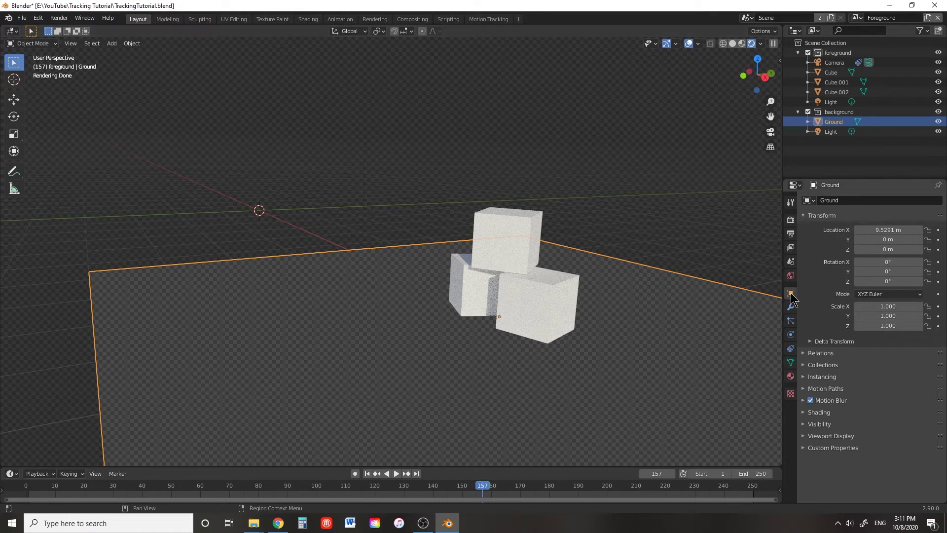
{"action": "left_click", "coordinate": [804, 424]}
{"action": "scroll", "coordinate": [829, 394], "scroll_direction": "down", "scroll_amount": 4}
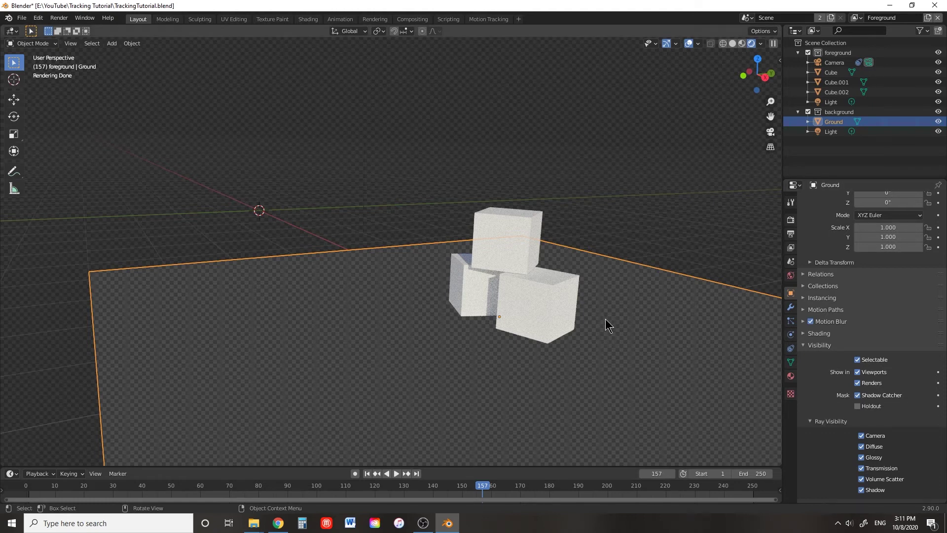
{"action": "left_click", "coordinate": [338, 177]}
In the Compositing workspace, shift the Composite node right to make room
{"action": "left_click", "coordinate": [413, 19]}
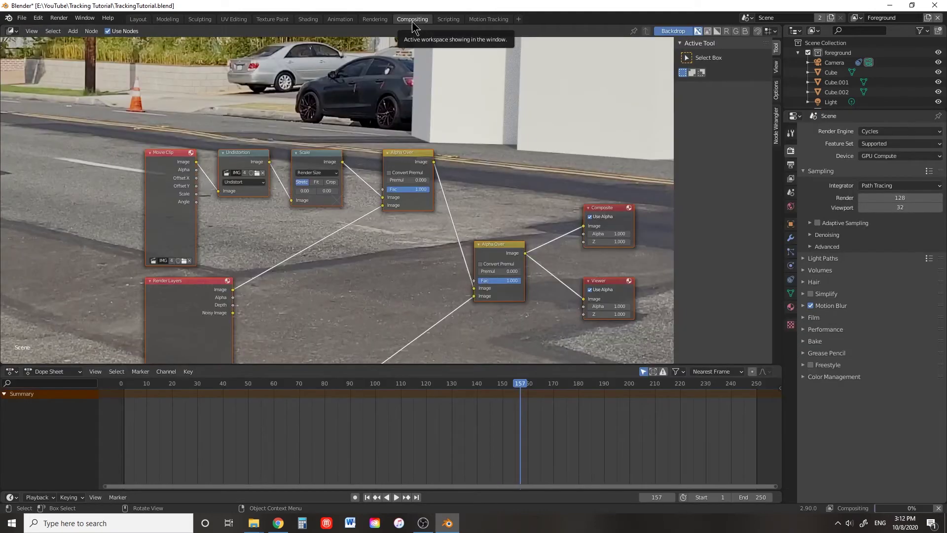
{"action": "middle_click_drag", "start_coordinate": [613, 209], "coordinate": [433, 150]}
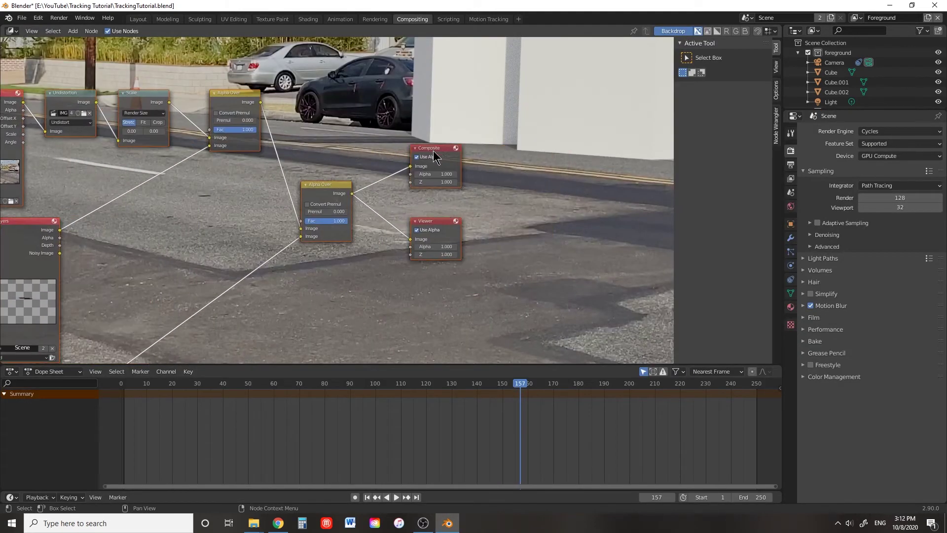
{"action": "left_click_drag", "start_coordinate": [433, 145], "coordinate": [536, 145]}
Insert a Denoise node between Alpha Over and Composite, then return to Layout
{"action": "key", "text": "shift+a"}
{"action": "left_click", "coordinate": [420, 148]}
{"action": "type", "text": "denoise"}
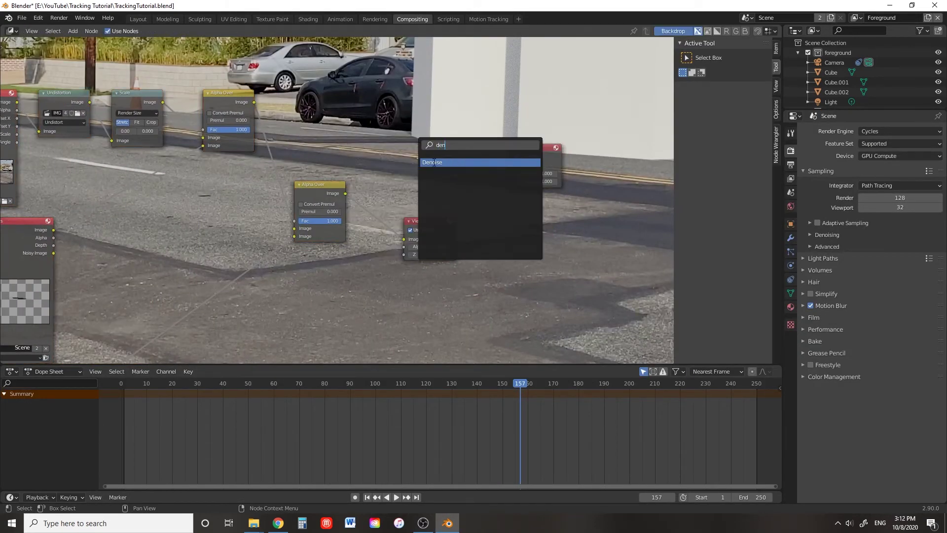
{"action": "key", "text": "Return"}
{"action": "left_click", "coordinate": [450, 157]}
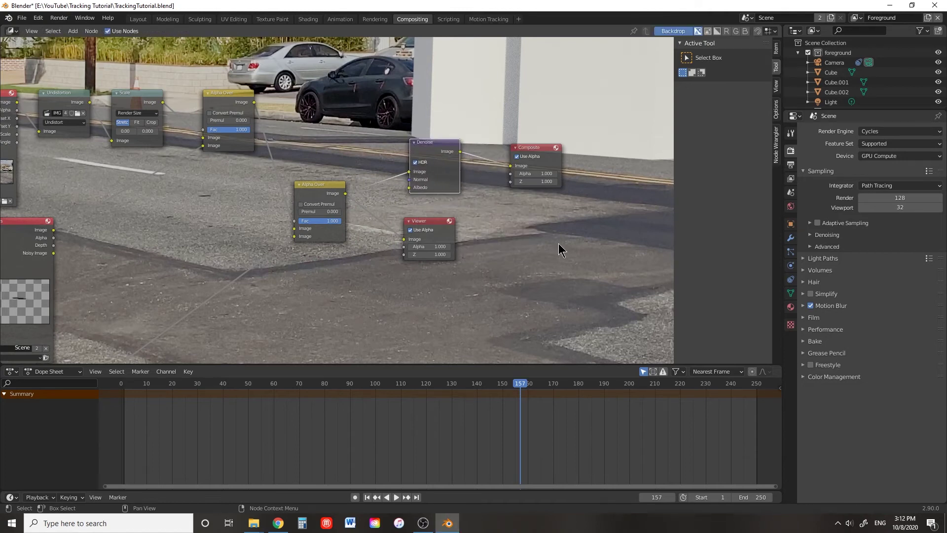
{"action": "left_click", "coordinate": [138, 18]}
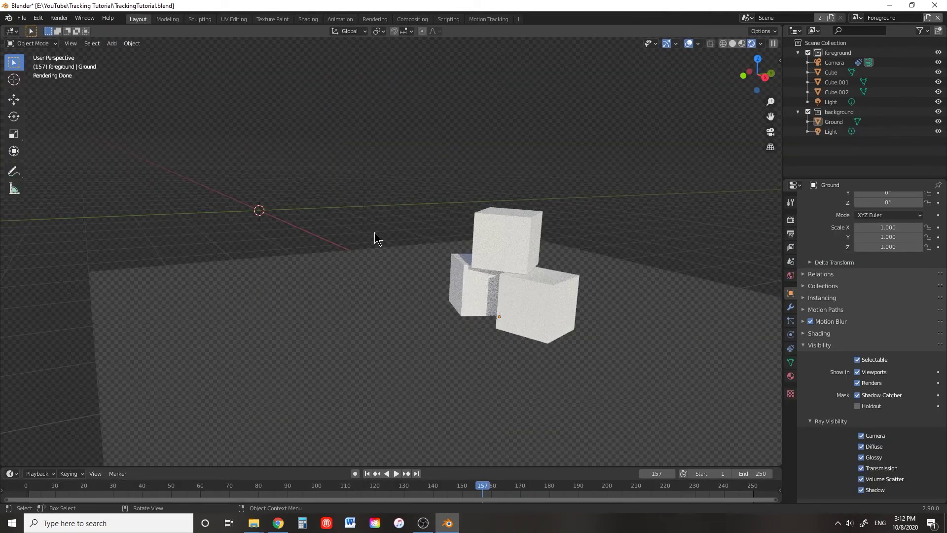
Save, set the render resolution scale to 50%, and jump back to frame 1
{"action": "key", "text": "ctrl+s"}
{"action": "left_click", "coordinate": [791, 220]}
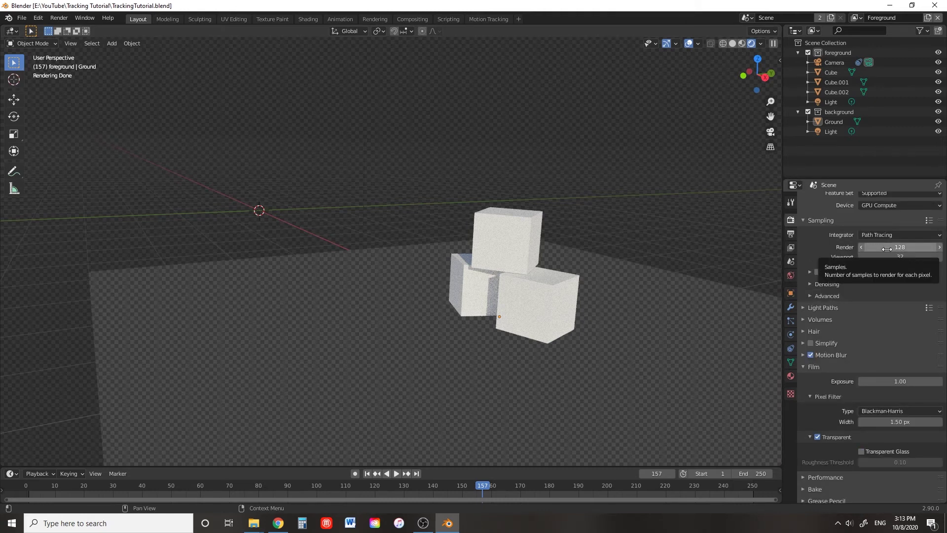
{"action": "scroll", "coordinate": [866, 318], "scroll_direction": "up", "scroll_amount": 1}
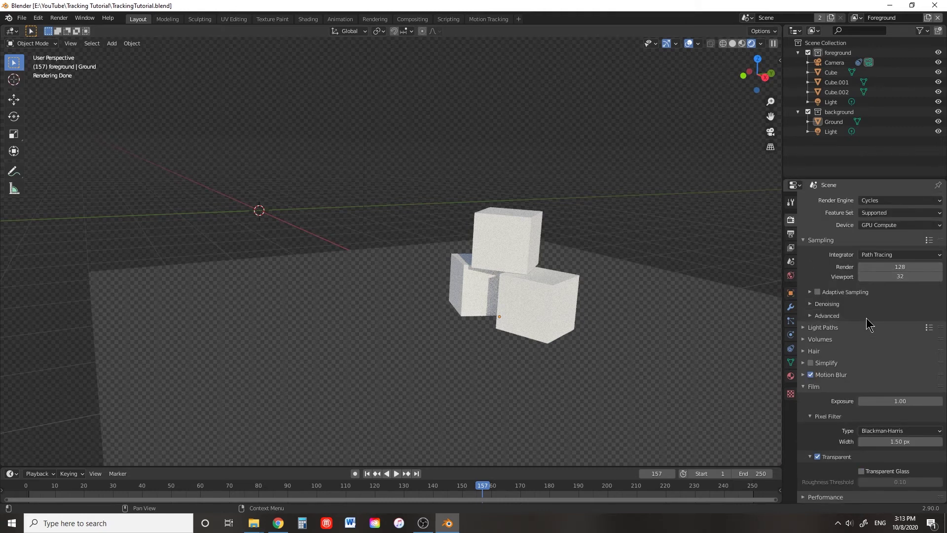
{"action": "left_click", "coordinate": [790, 234]}
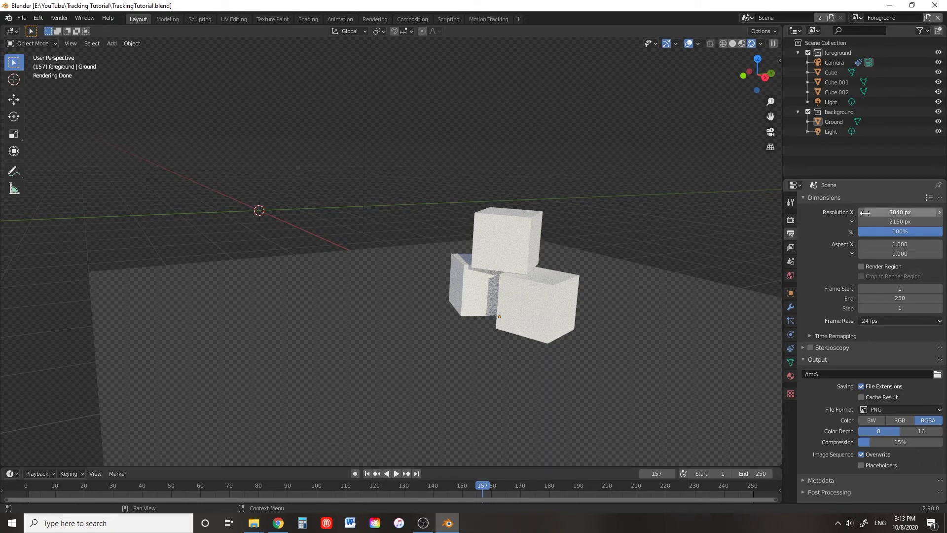
{"action": "left_click", "coordinate": [899, 232]}
{"action": "type", "text": "50"}
{"action": "key", "text": "Return"}
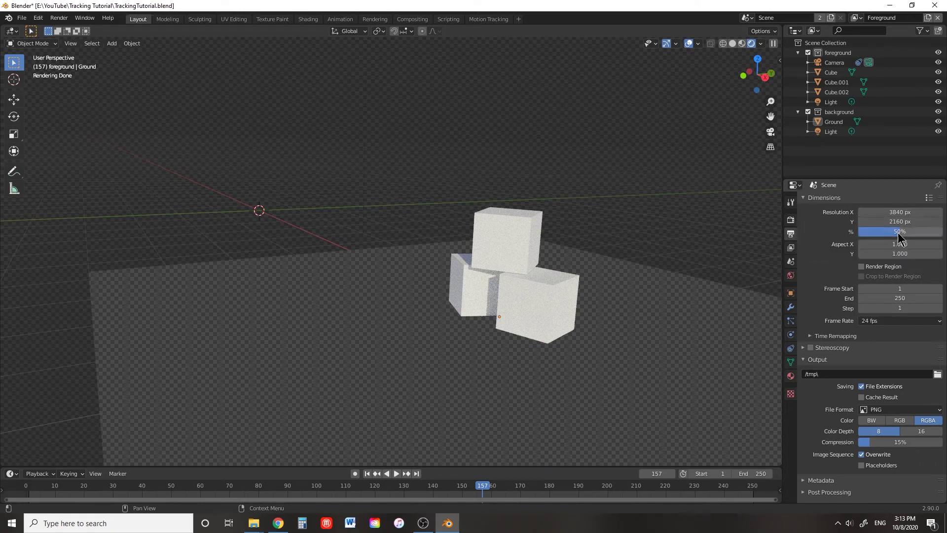
{"action": "key", "text": "shift+Left"}
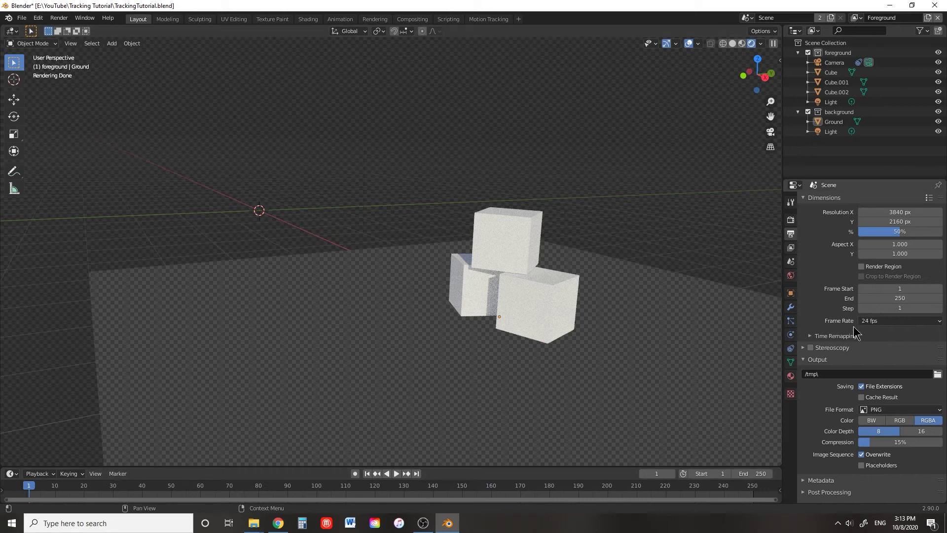
Point the render output to a new animation1 folder in Tracking Tutorial and save
{"action": "left_click", "coordinate": [937, 374]}
{"action": "left_click", "coordinate": [269, 326]}
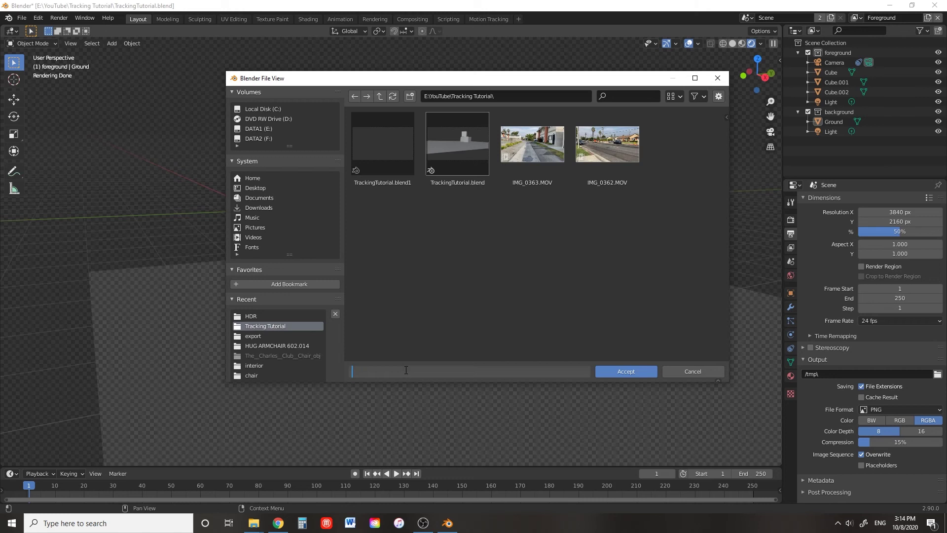
{"action": "key", "text": "Return"}
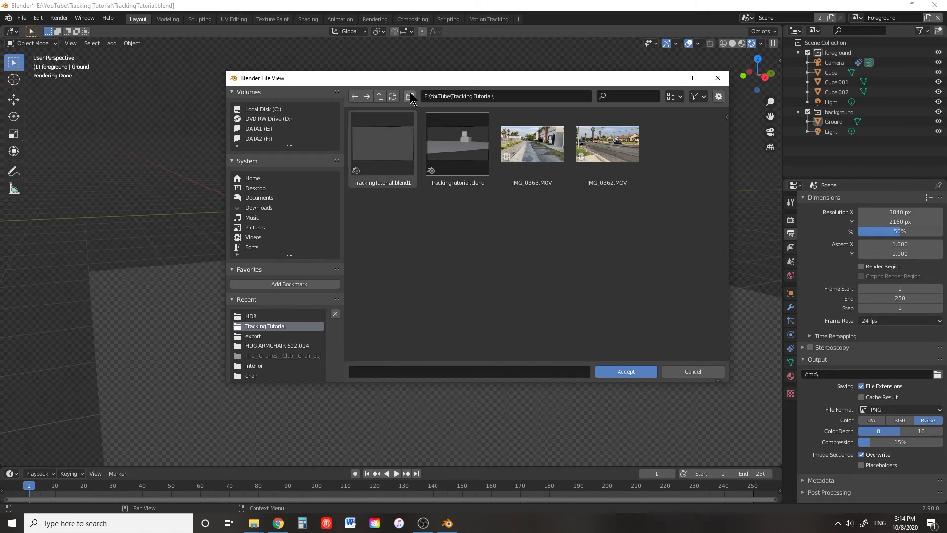
{"action": "left_click", "coordinate": [393, 169]}
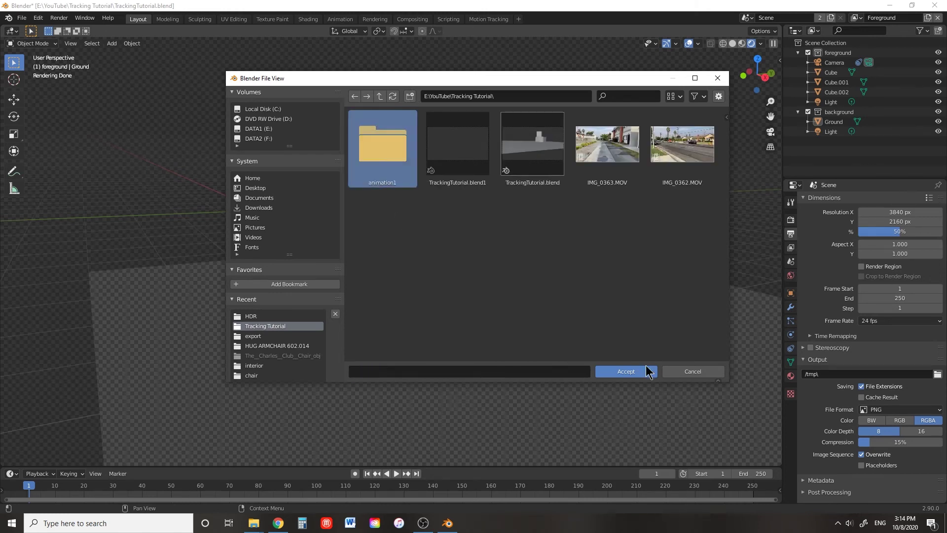
{"action": "left_click", "coordinate": [650, 371]}
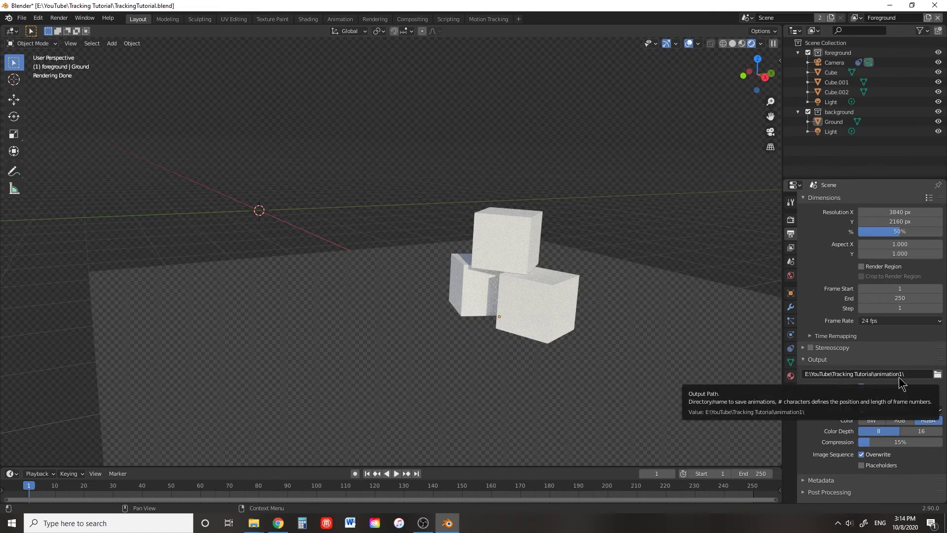
{"action": "key", "text": "ctrl+s"}
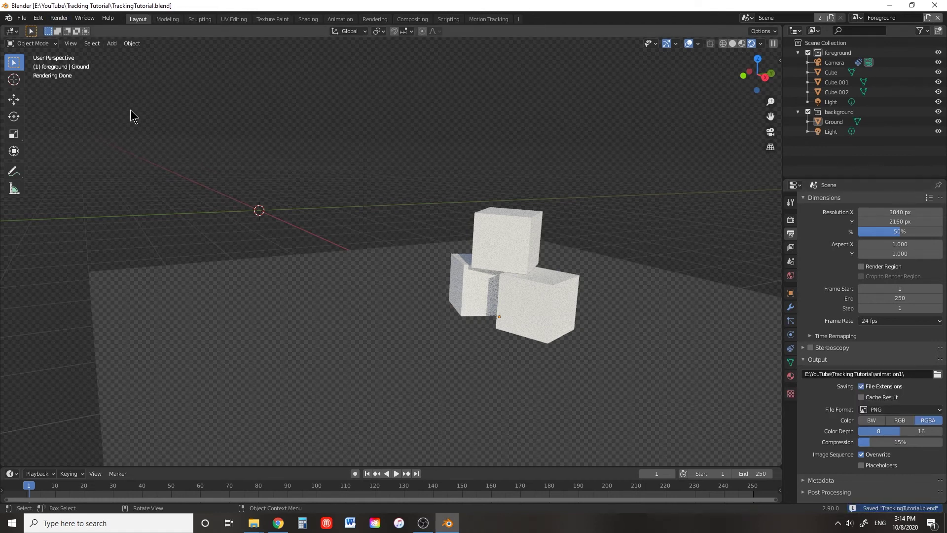
{"action": "left_click", "coordinate": [59, 19]}
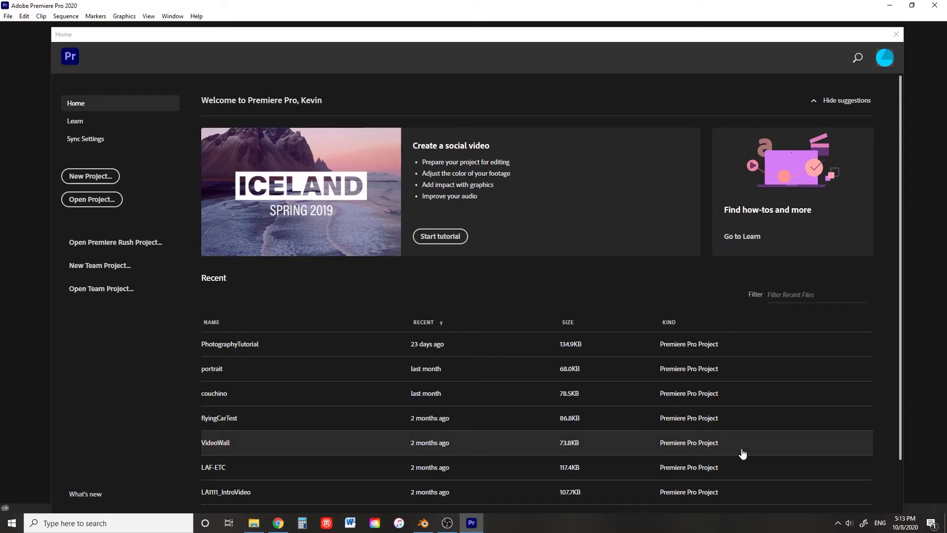
Start a new project located in E:\YouTube\Tracking Tutorial and name it MotionTracking
{"action": "left_click", "coordinate": [97, 176]}
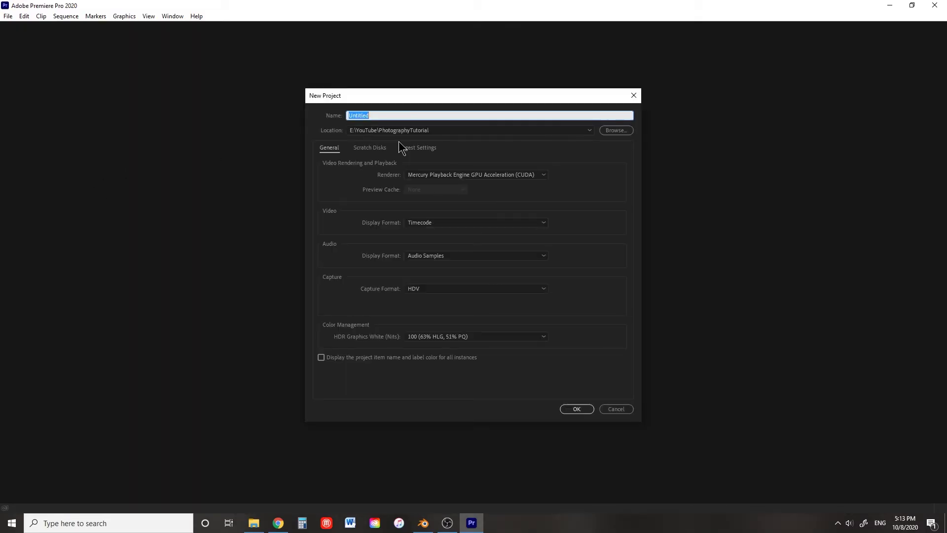
{"action": "left_click", "coordinate": [589, 131]}
{"action": "left_click", "coordinate": [622, 130]}
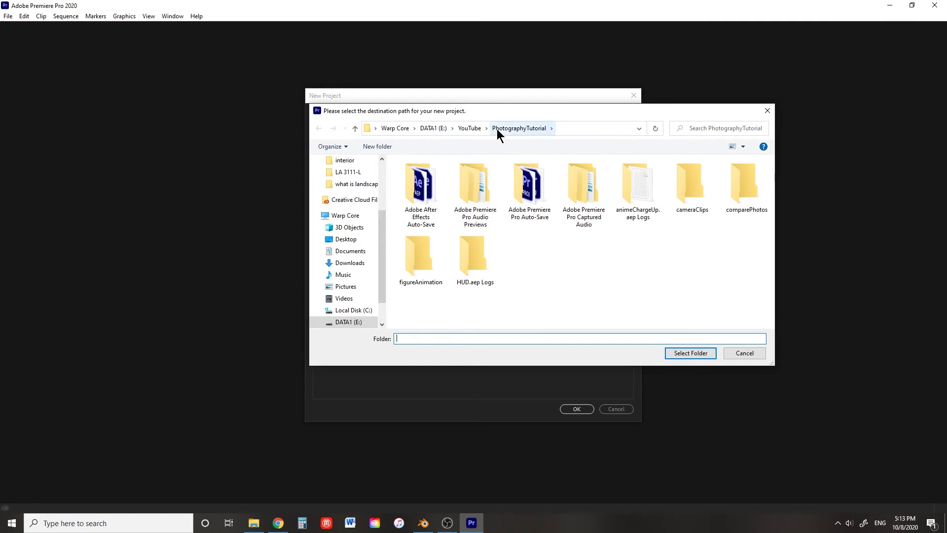
{"action": "left_click", "coordinate": [469, 128]}
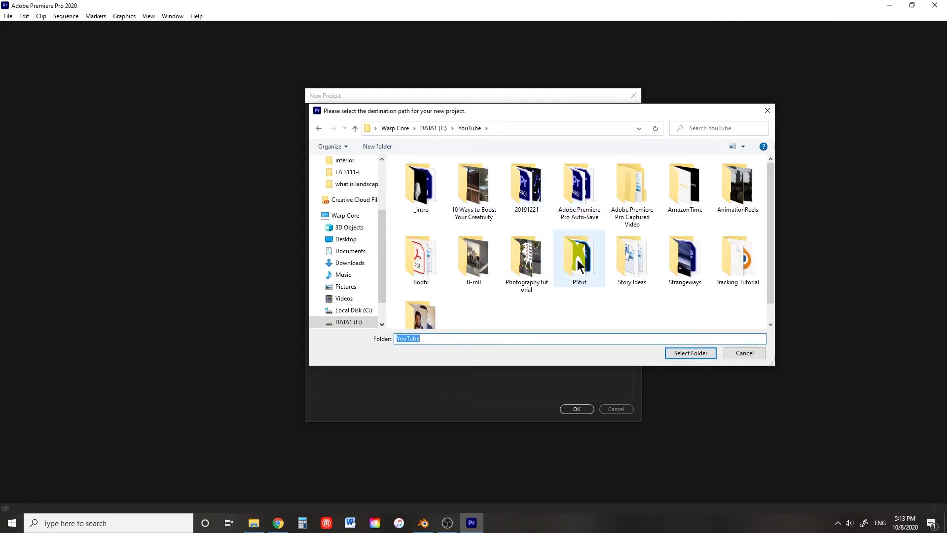
{"action": "left_click", "coordinate": [738, 257]}
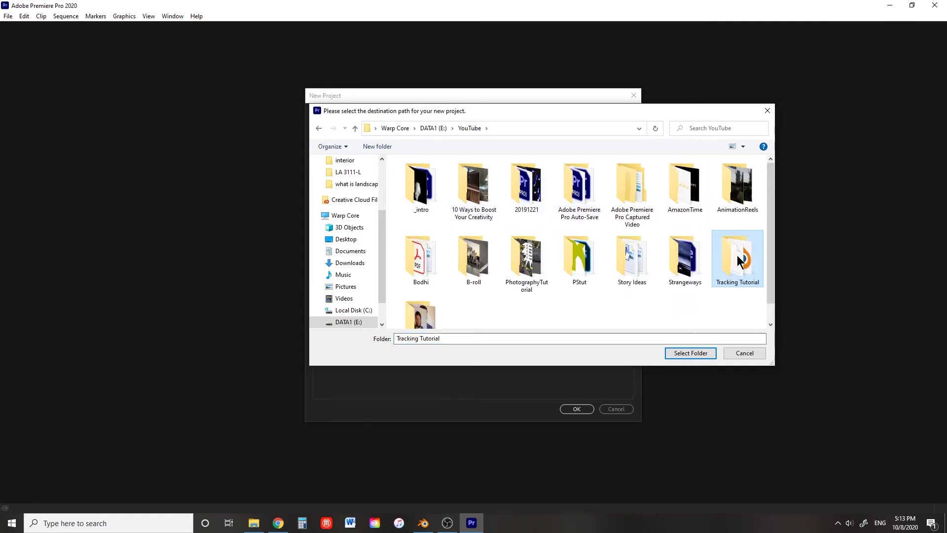
{"action": "left_click", "coordinate": [691, 353]}
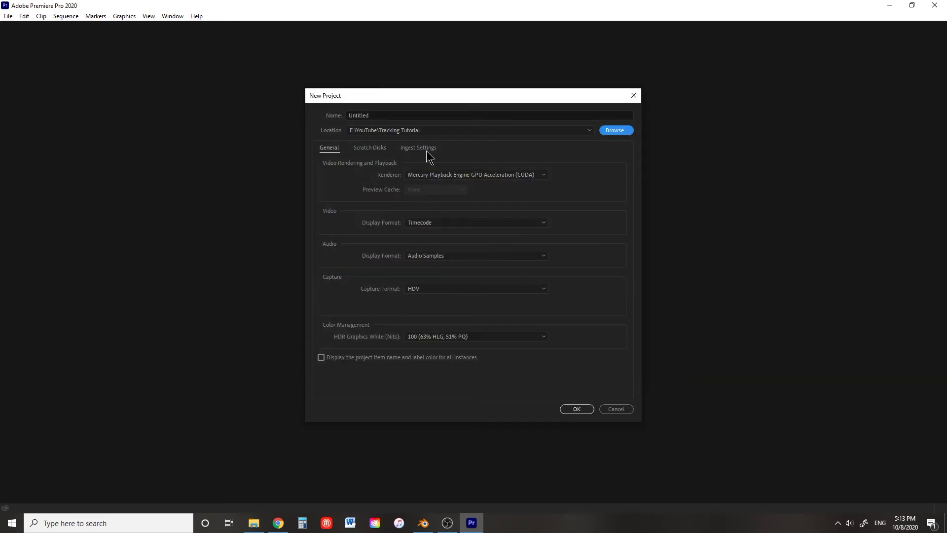
{"action": "left_click", "coordinate": [377, 115]}
{"action": "type", "text": "MotionTracking"}
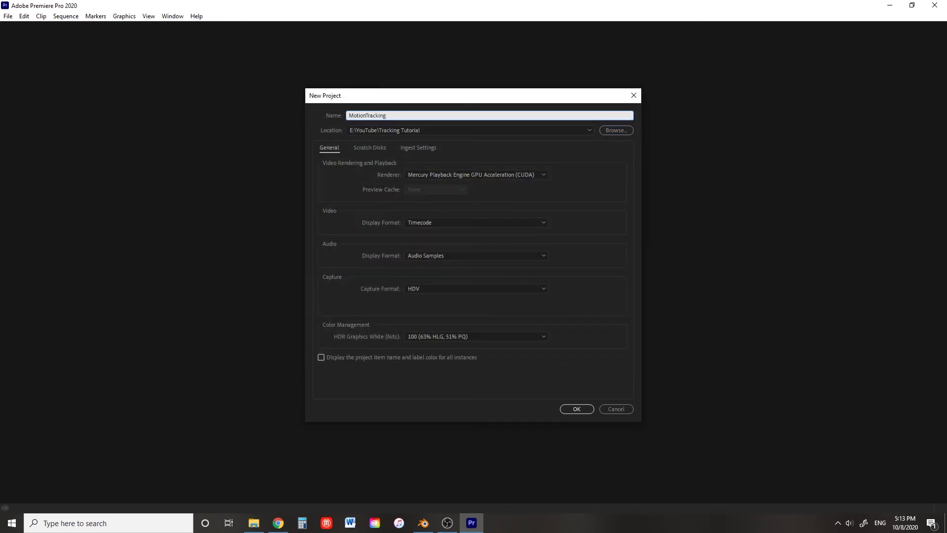
Create the MotionTracking project and browse into the Tracking Tutorial folder to import media
{"action": "left_click", "coordinate": [576, 409]}
{"action": "left_click", "coordinate": [8, 16]}
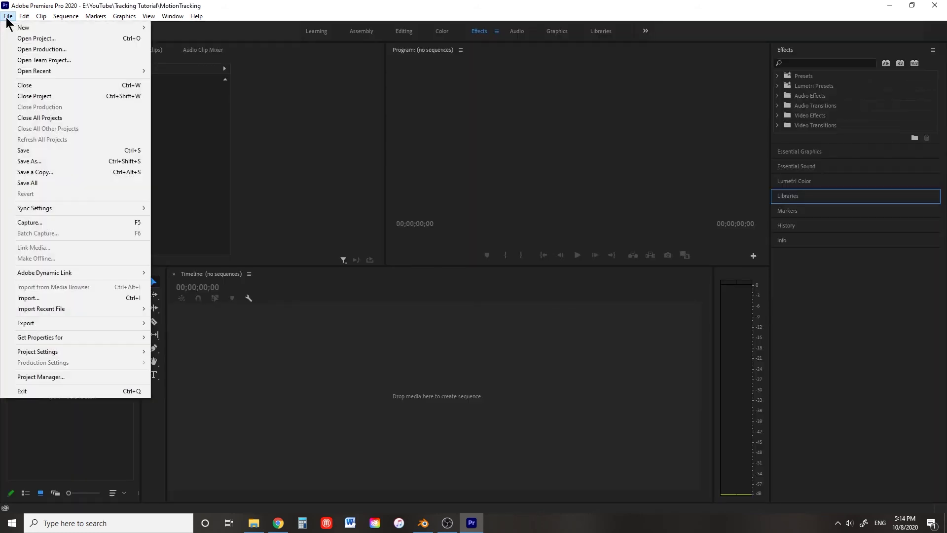
{"action": "left_click", "coordinate": [93, 297]}
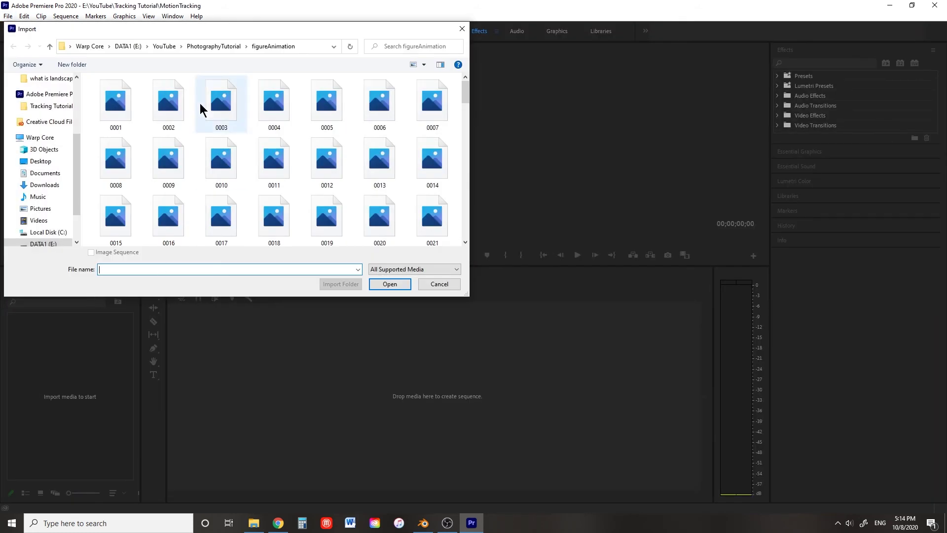
{"action": "left_click", "coordinate": [164, 46]}
{"action": "left_click", "coordinate": [432, 186]}
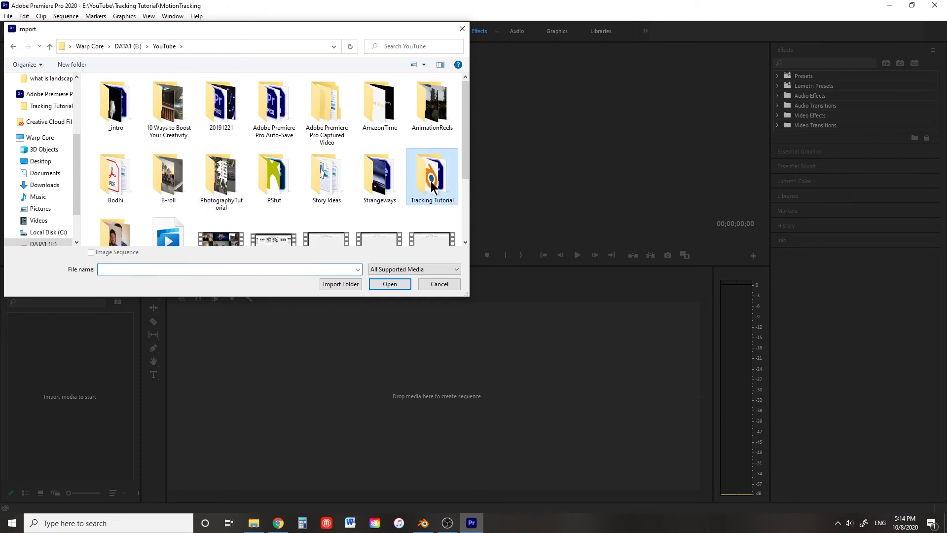
{"action": "double_click", "coordinate": [432, 187]}
Import the animation1 frames from 0001 as an image sequence and place it on a new timeline
{"action": "double_click", "coordinate": [116, 101]}
{"action": "left_click", "coordinate": [118, 94]}
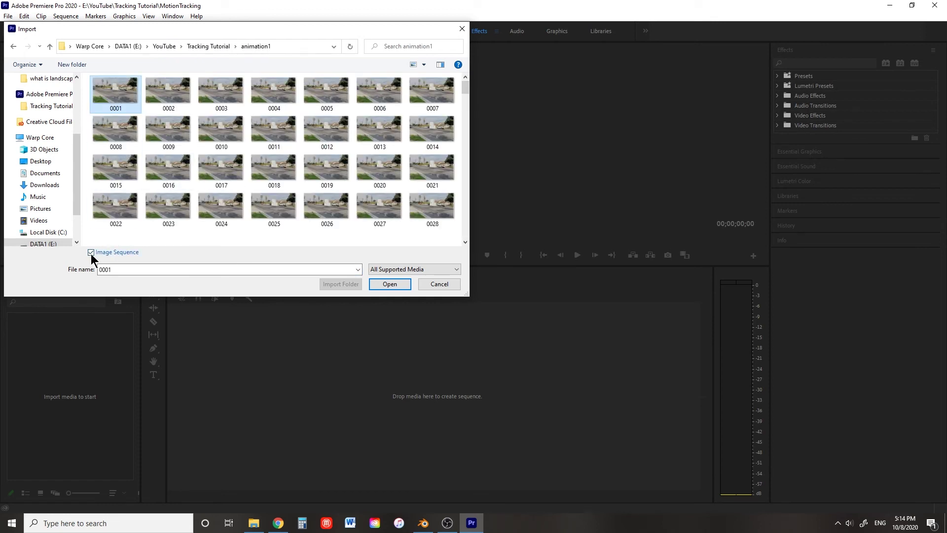
{"action": "left_click", "coordinate": [390, 284]}
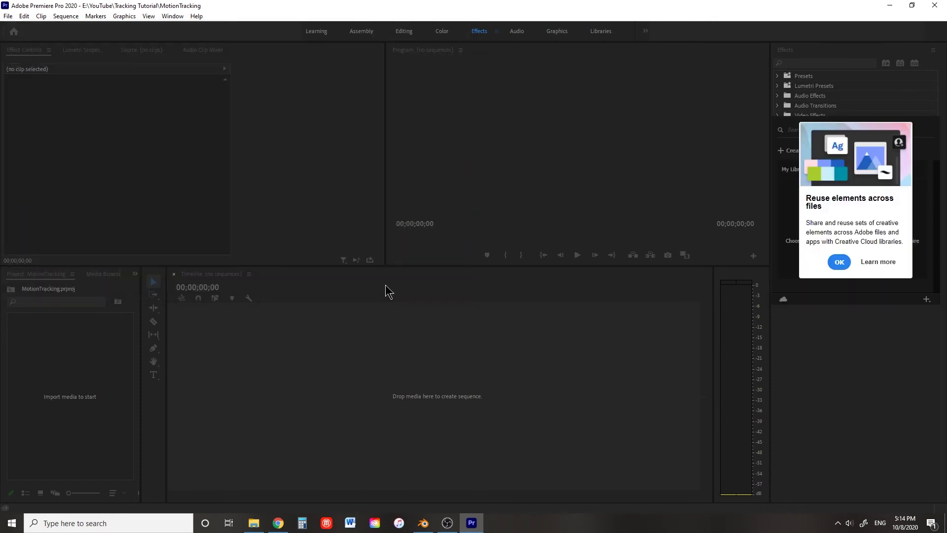
{"action": "left_click", "coordinate": [839, 262]}
{"action": "left_click_drag", "start_coordinate": [48, 351], "coordinate": [369, 384]}
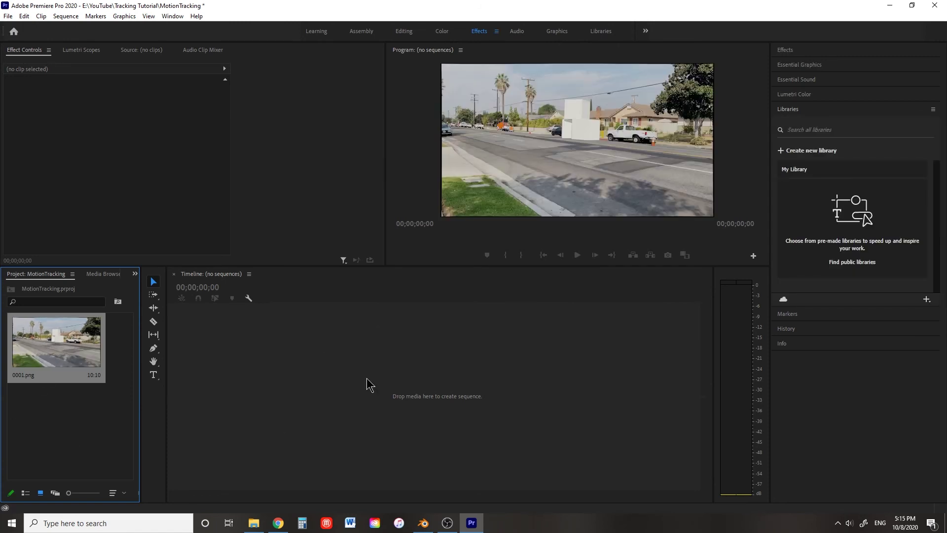